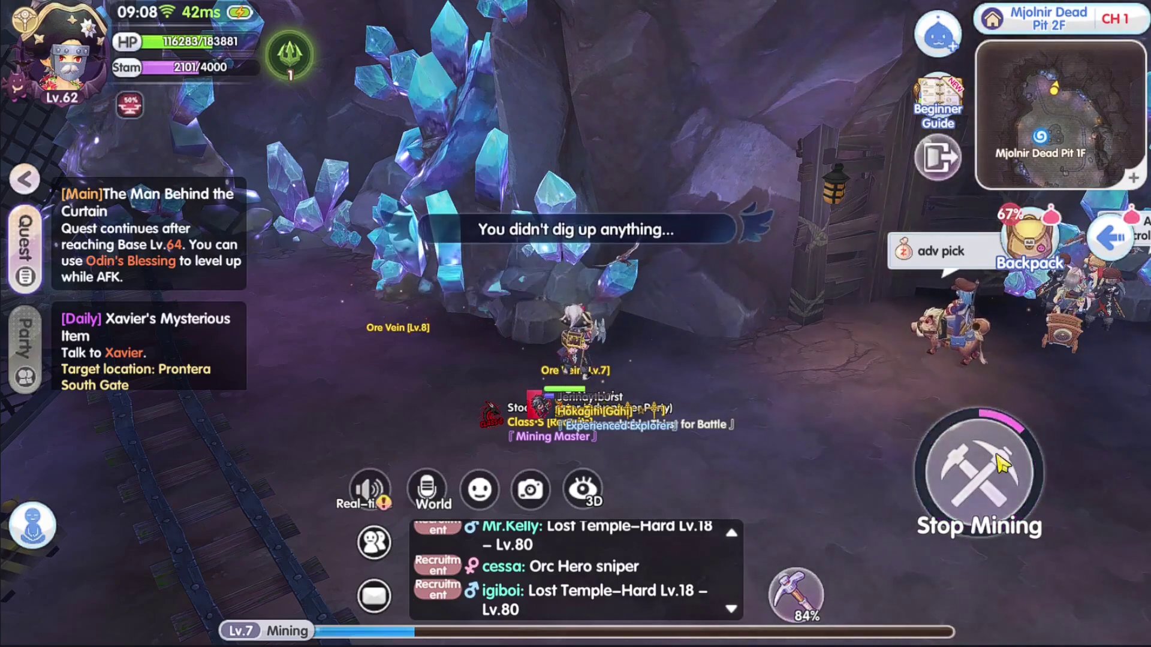
{"action": "left_click", "coordinate": [979, 482]}
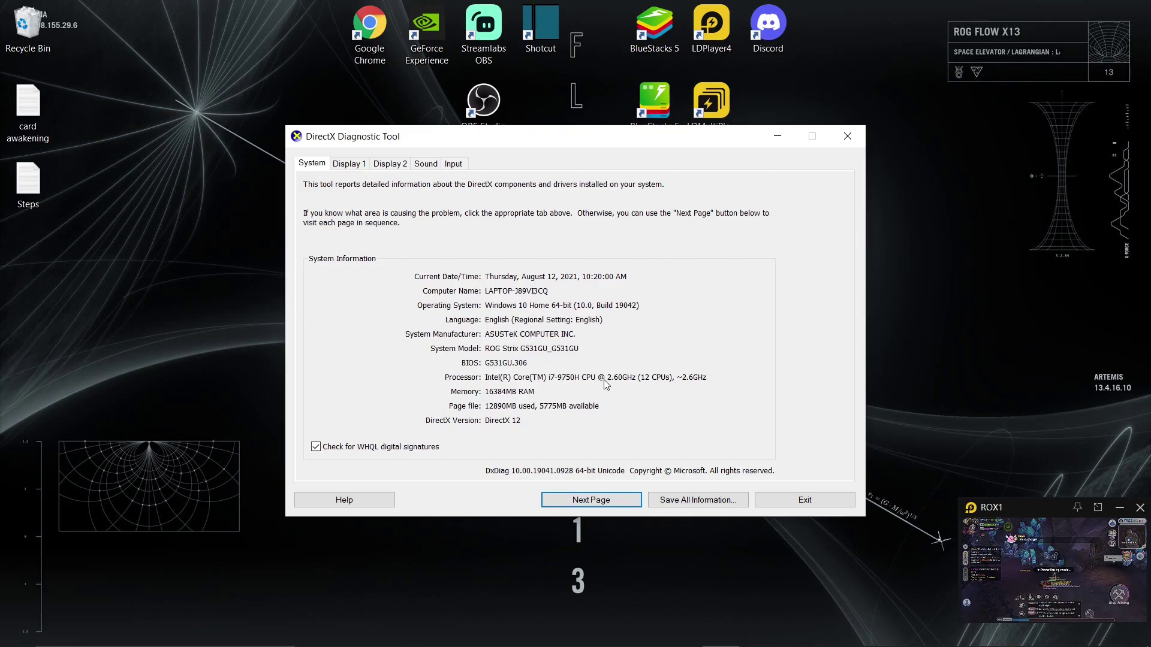
Review the Display 1 and Display 2 graphics device details, and return to the System information
{"action": "left_click", "coordinate": [345, 168]}
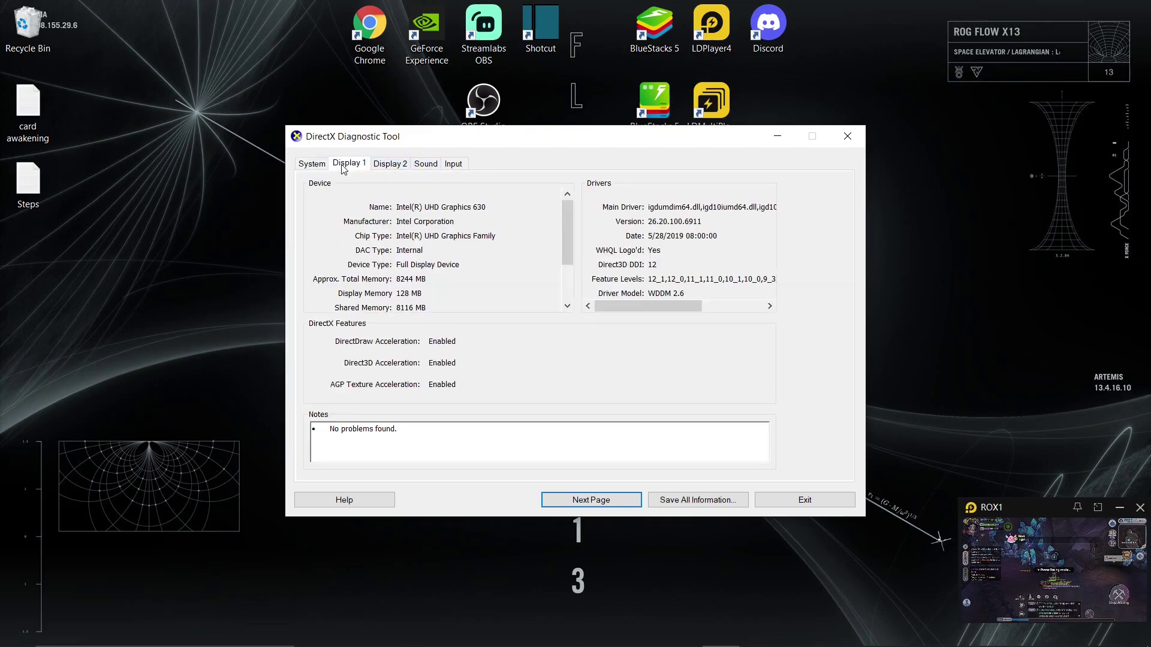
{"action": "left_click", "coordinate": [392, 170]}
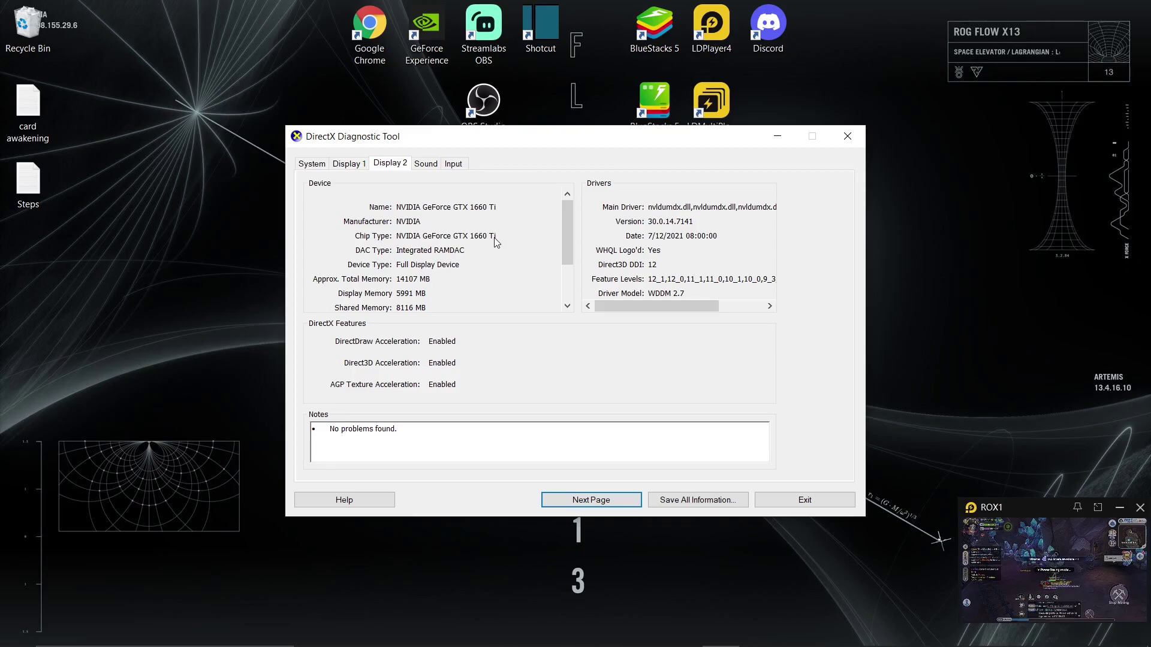
{"action": "left_click", "coordinate": [312, 168]}
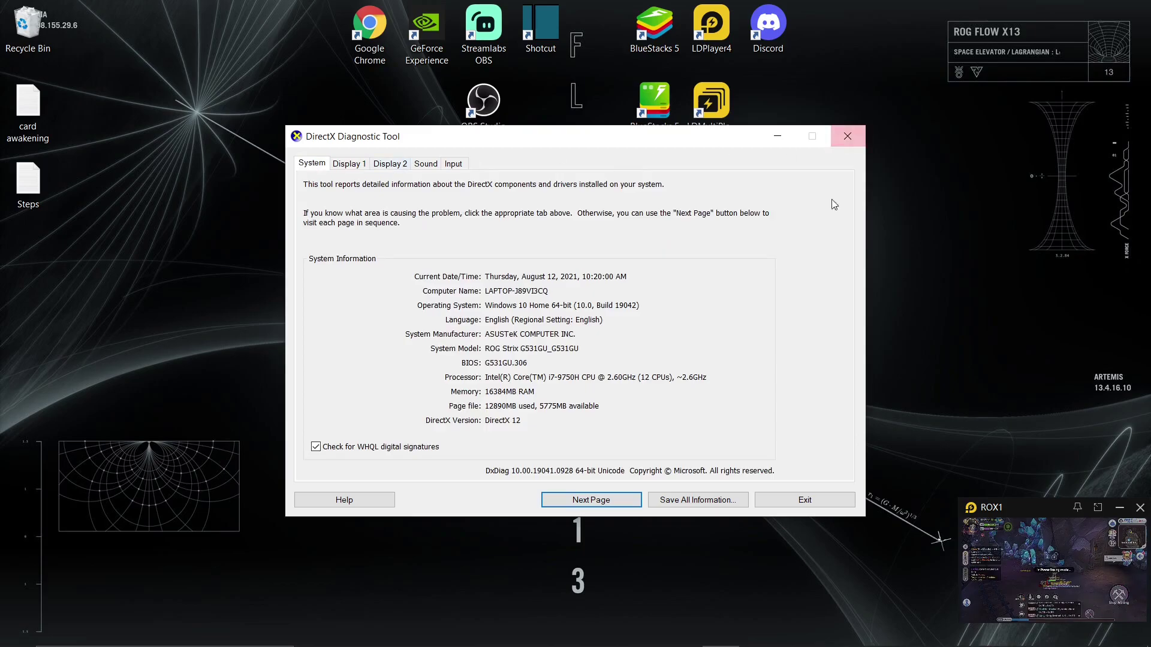
Switch to the Steps note in Notepad and highlight the word "Overlay" in its first line
{"action": "left_click", "coordinate": [649, 637]}
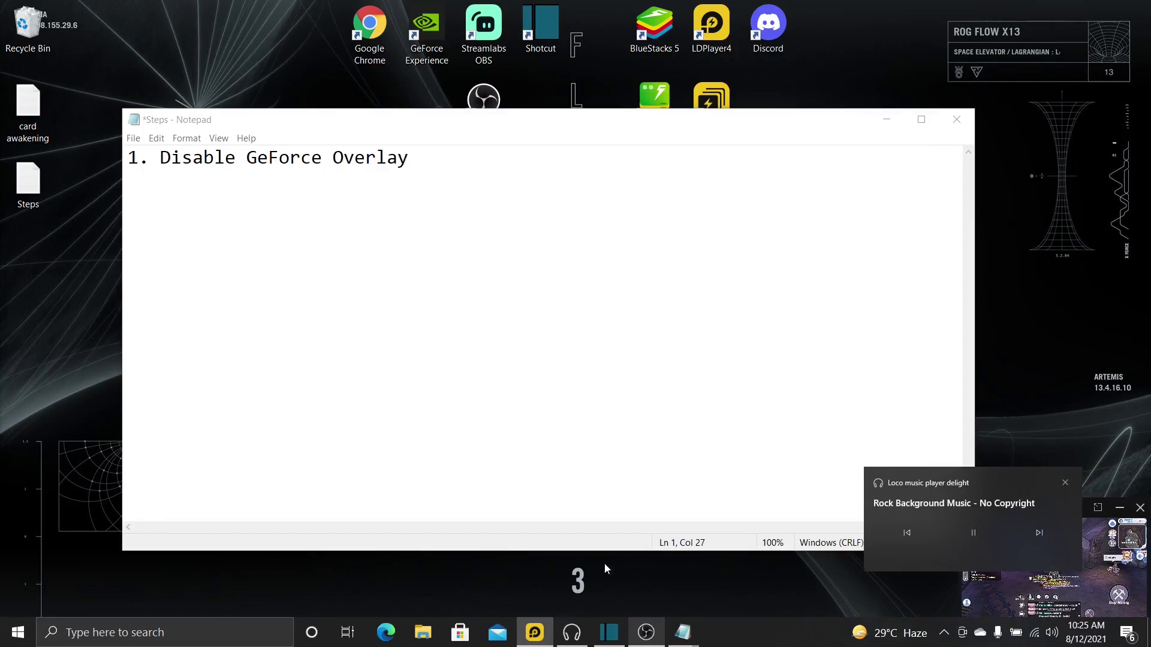
{"action": "left_click_drag", "start_coordinate": [333, 158], "coordinate": [426, 157]}
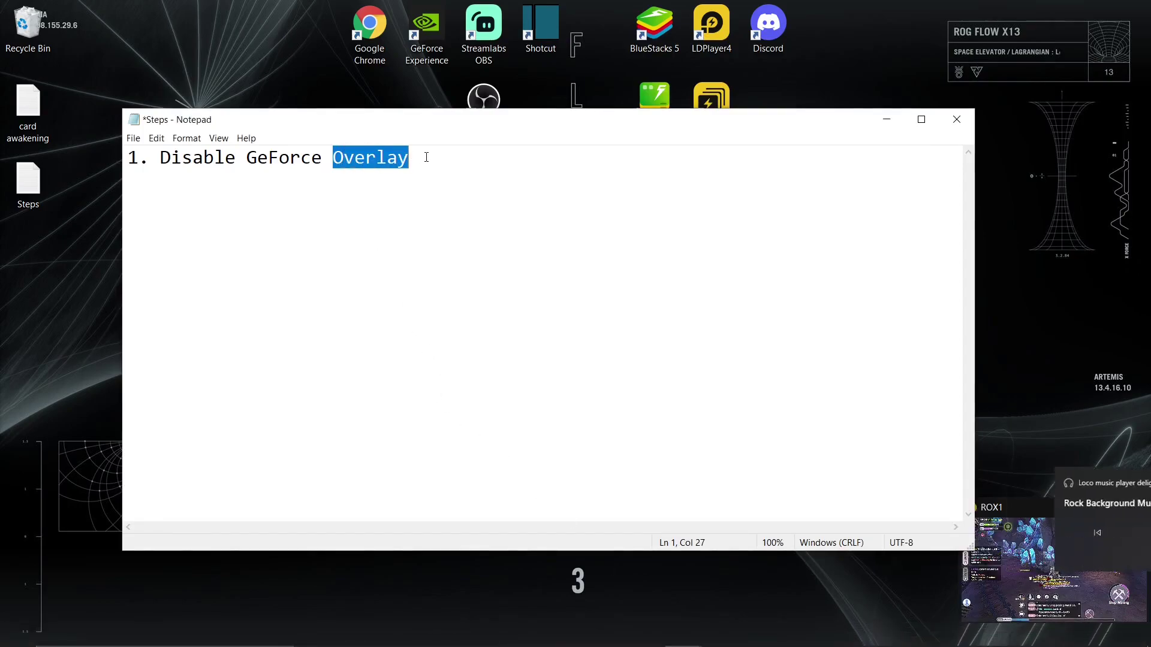
{"action": "left_click", "coordinate": [262, 54]}
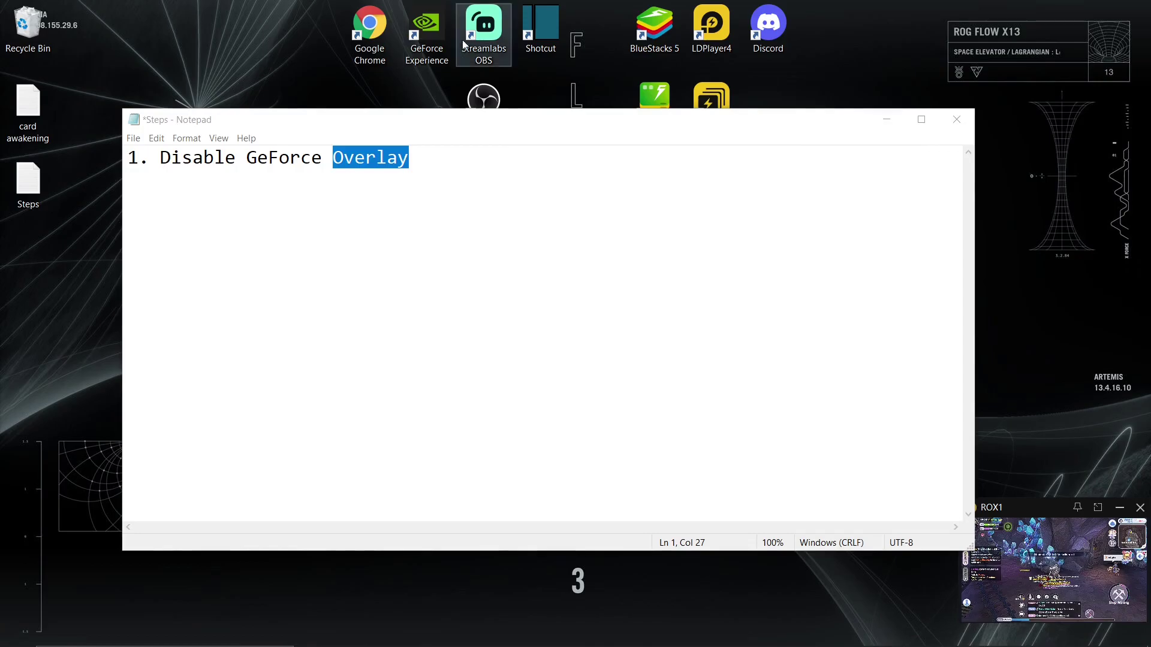
Launch GeForce Experience and open its General settings
{"action": "double_click", "coordinate": [438, 33]}
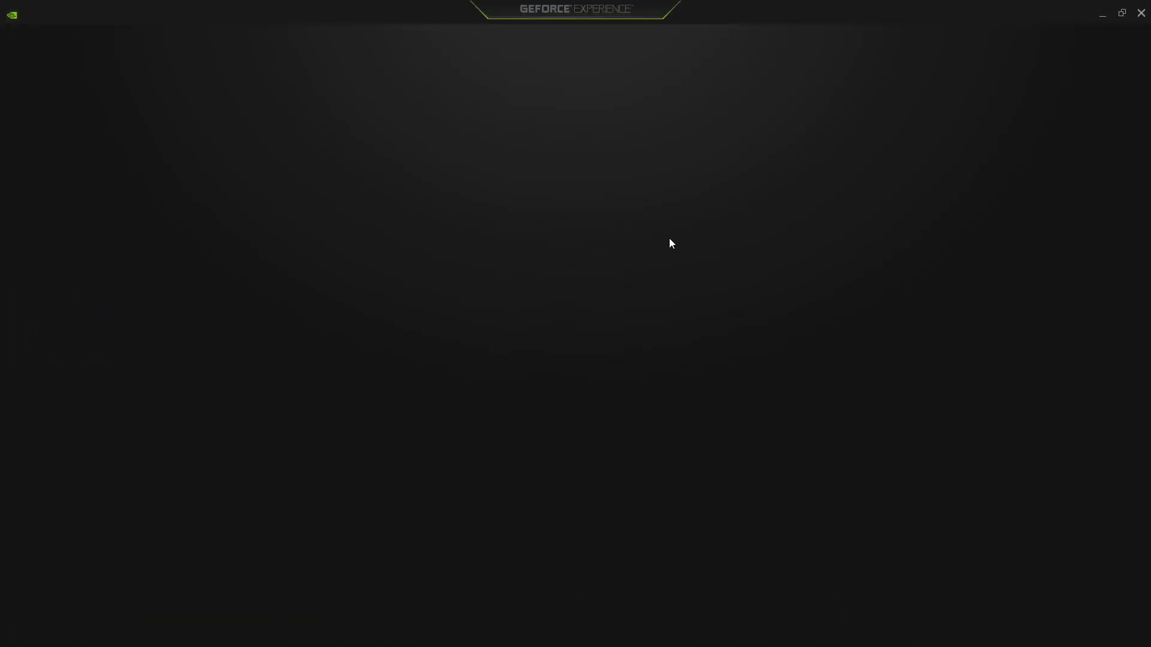
{"action": "mouse_move", "coordinate": [658, 242]}
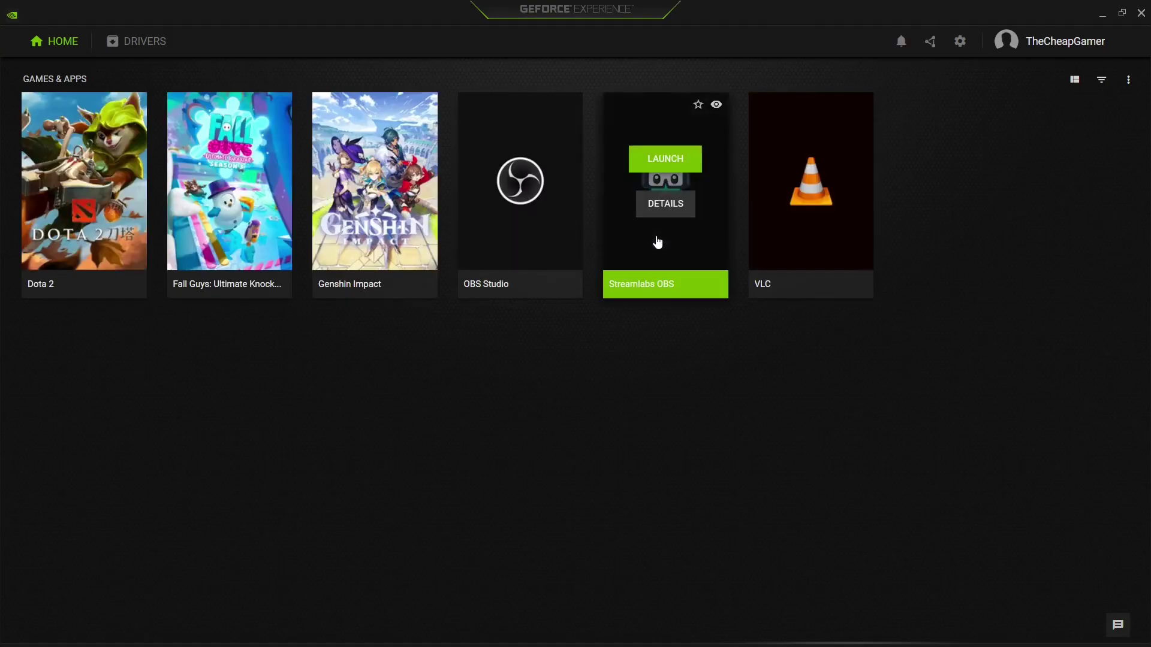
{"action": "left_click", "coordinate": [961, 43]}
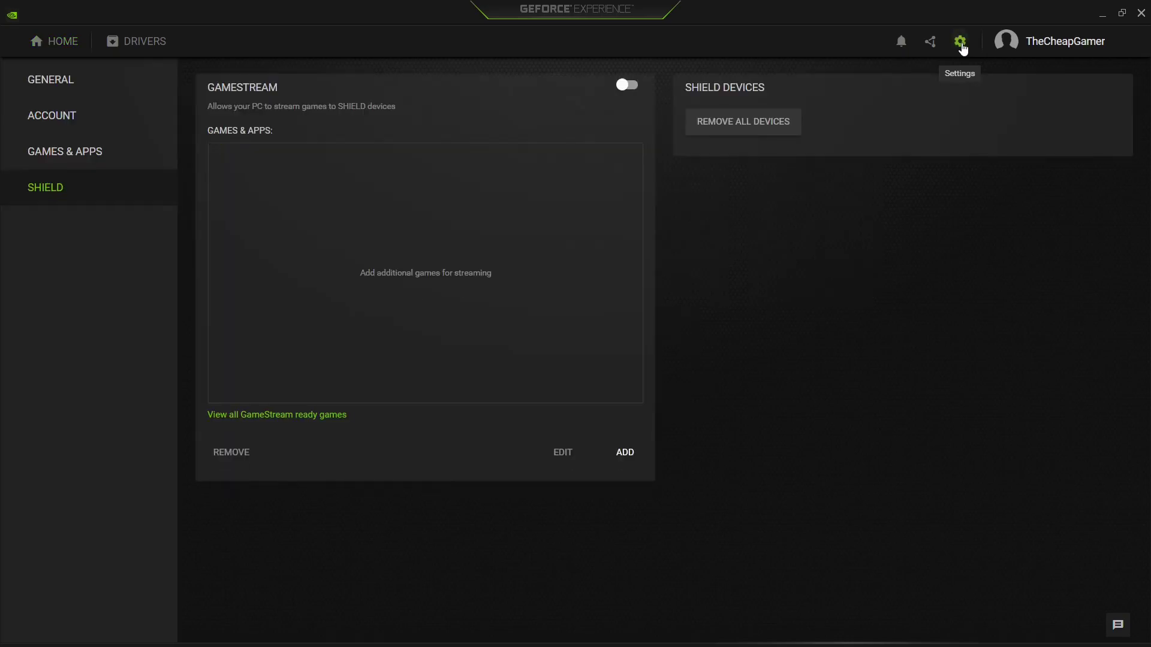
{"action": "left_click", "coordinate": [60, 84]}
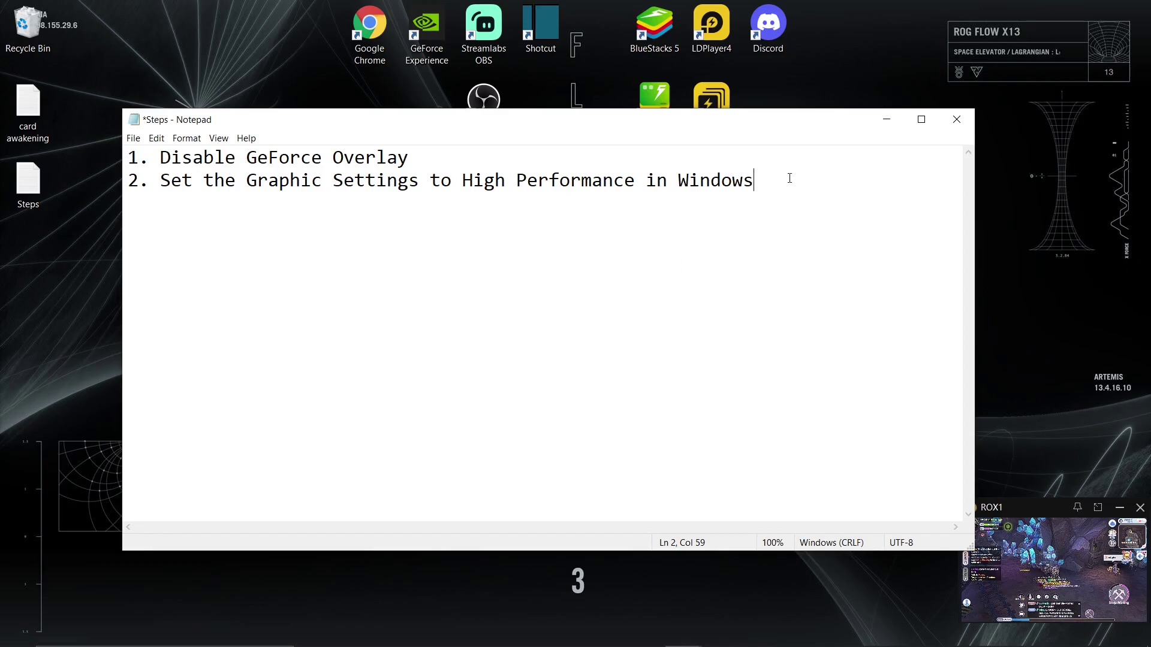
Search Windows for "graphic se", open Graphics settings, and expand the VirtualBox Headless Frontend entry
{"action": "mouse_move", "coordinate": [171, 639]}
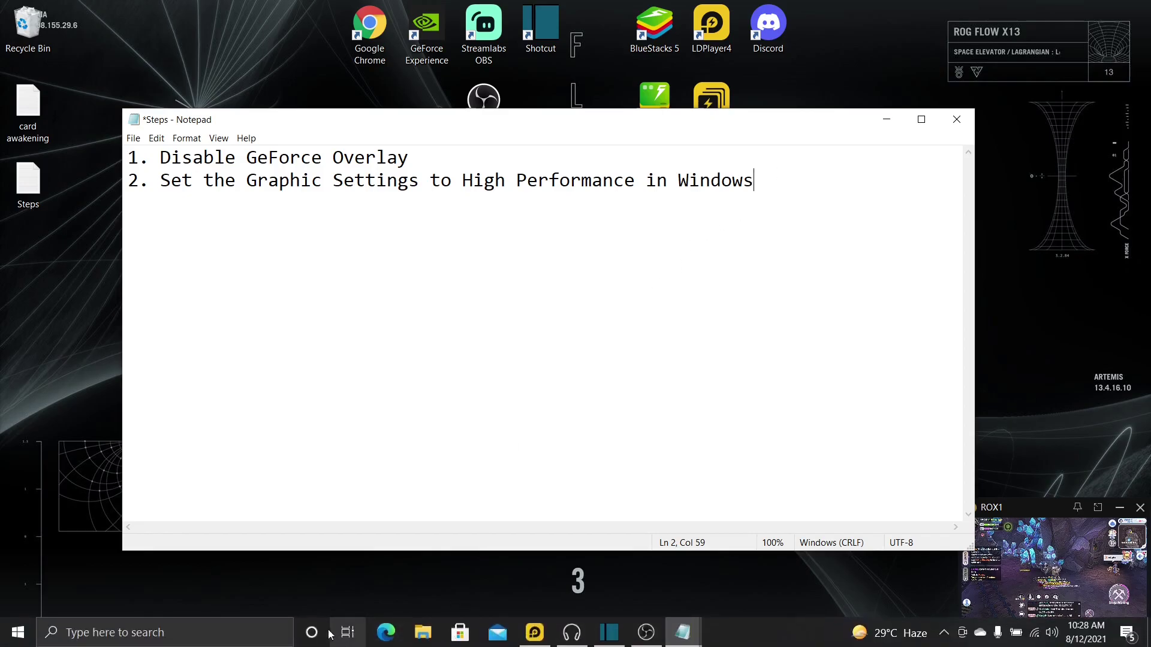
{"action": "left_click", "coordinate": [172, 631]}
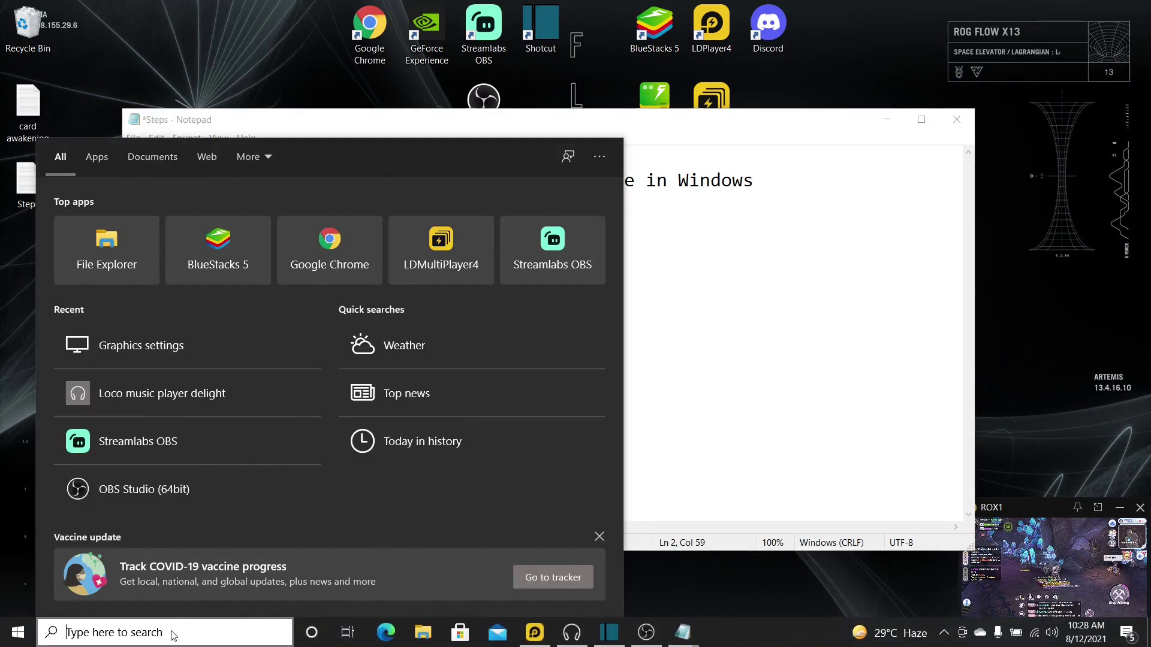
{"action": "type", "text": "graphic"}
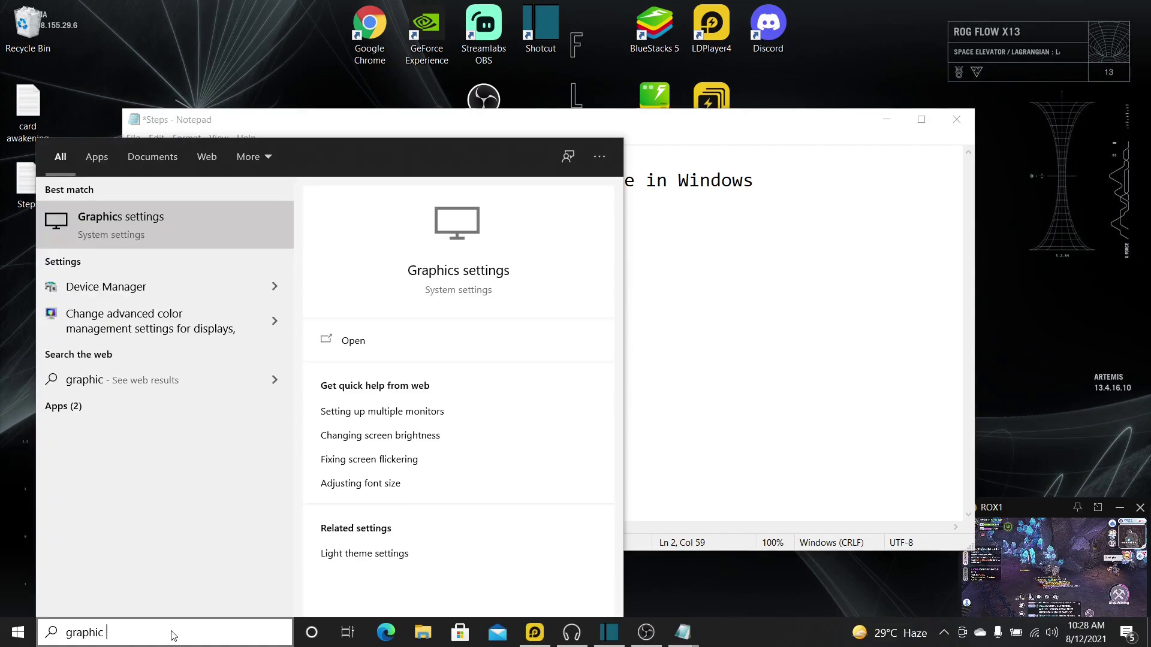
{"action": "type", "text": " se"}
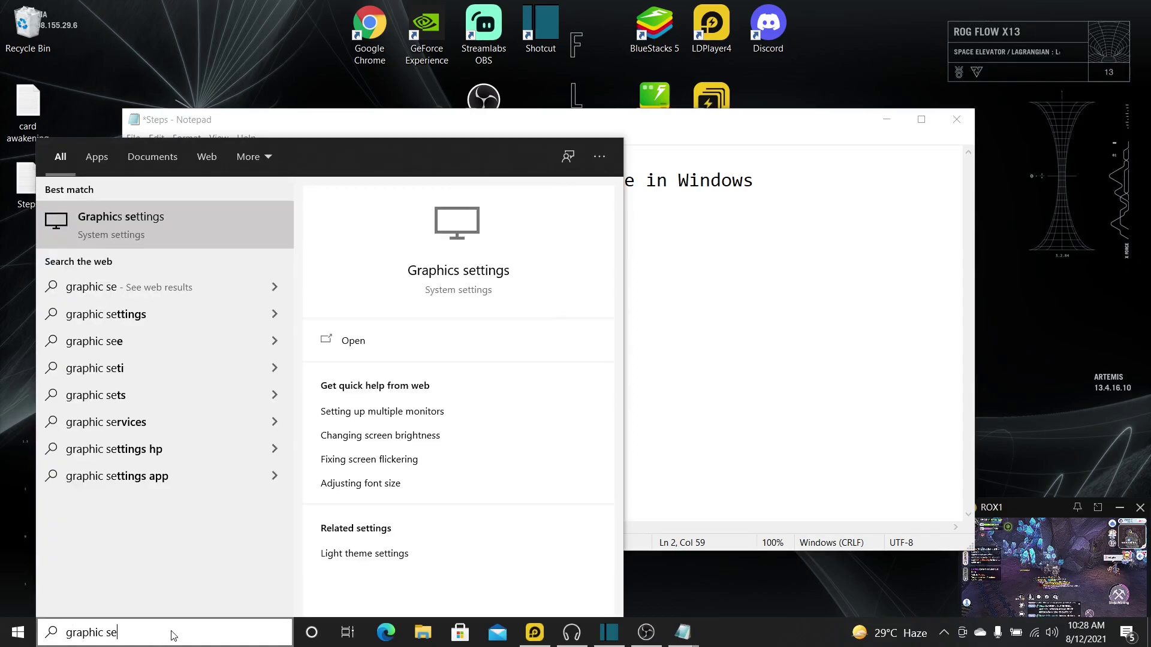
{"action": "left_click", "coordinate": [167, 228]}
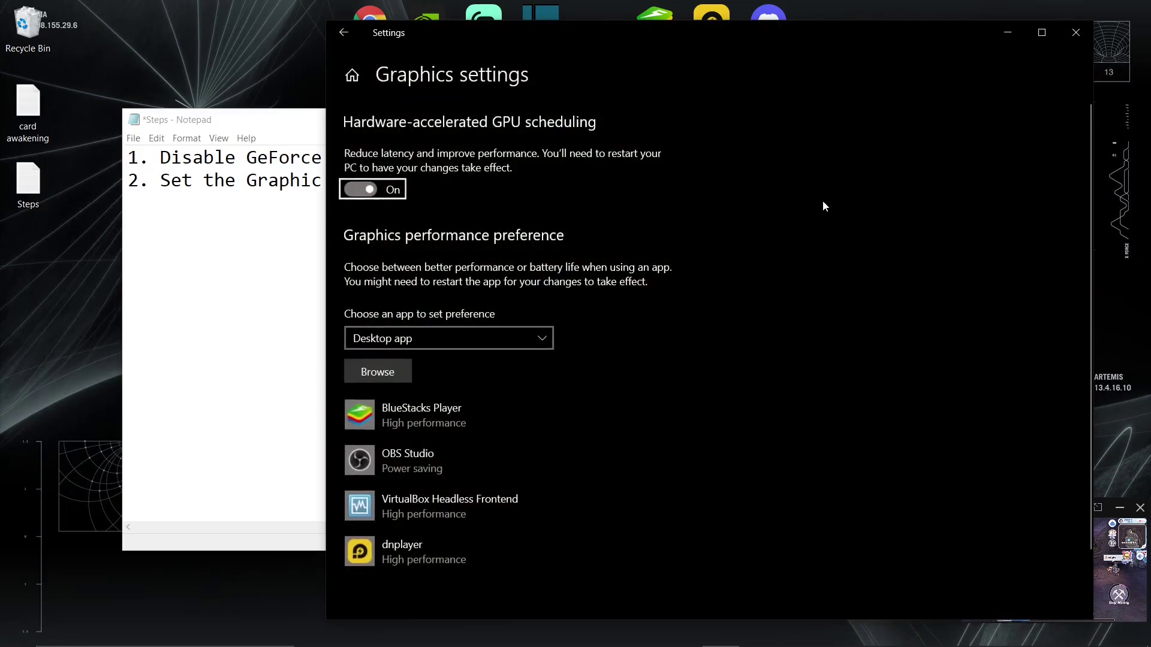
{"action": "left_click", "coordinate": [448, 503]}
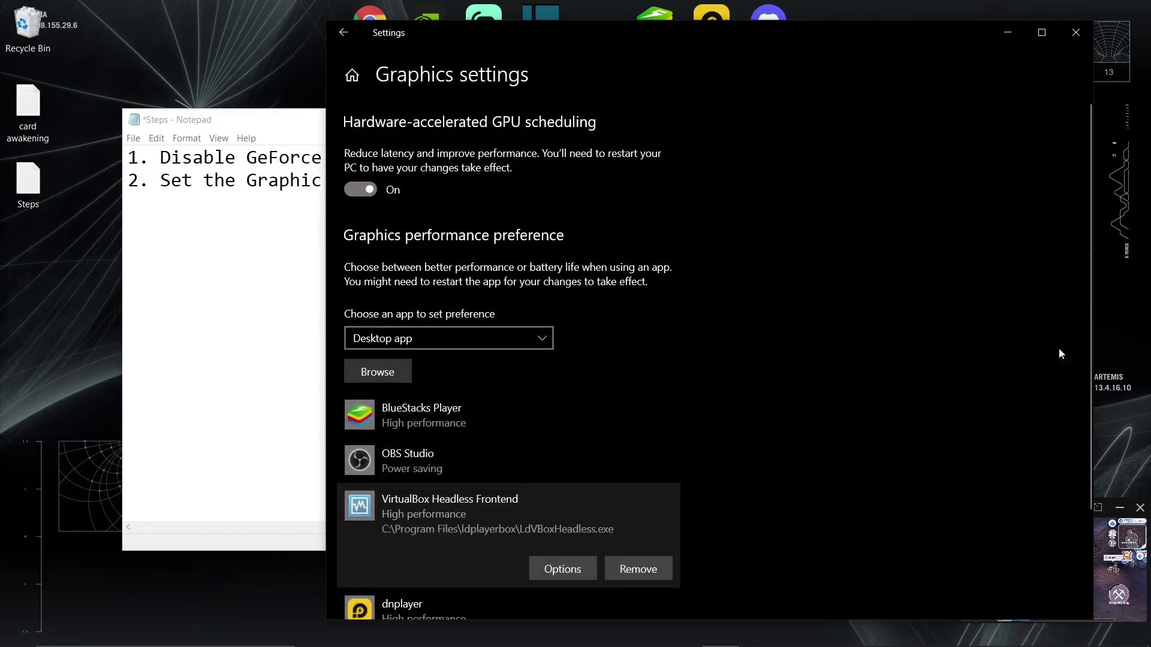
{"action": "scroll", "coordinate": [1085, 314], "scroll_direction": "down", "scroll_amount": 3}
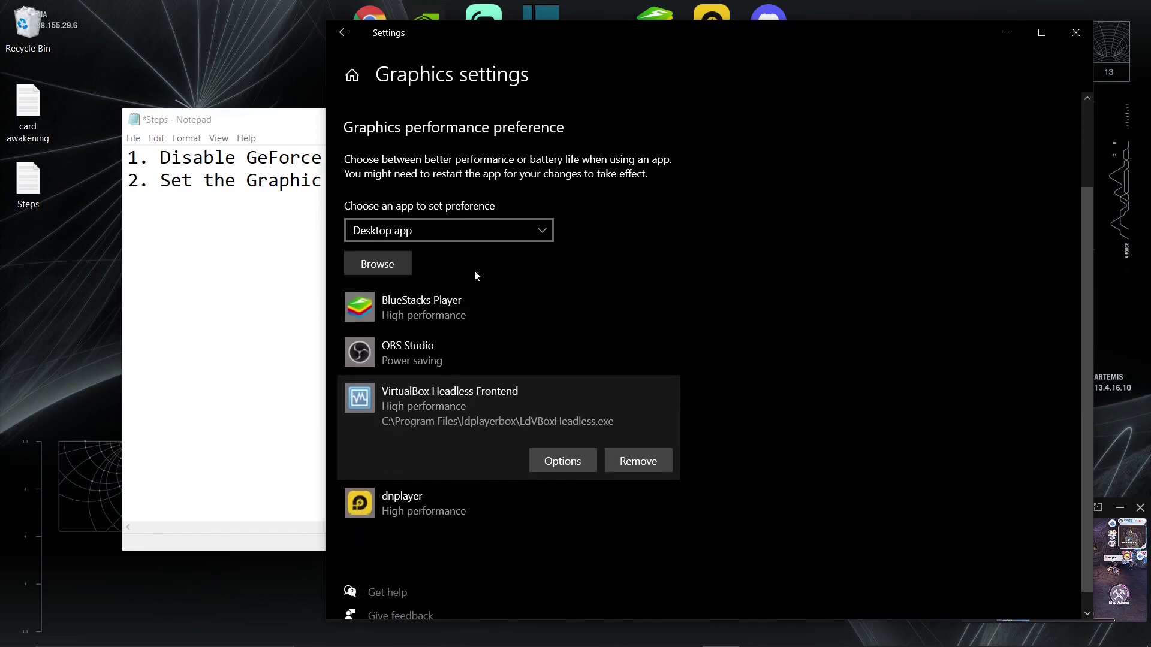
Browse to LdVBoxHeadless in C:\Program Files\ldplayerbox as a desktop app, and cancel without adding it
{"action": "left_click", "coordinate": [392, 264]}
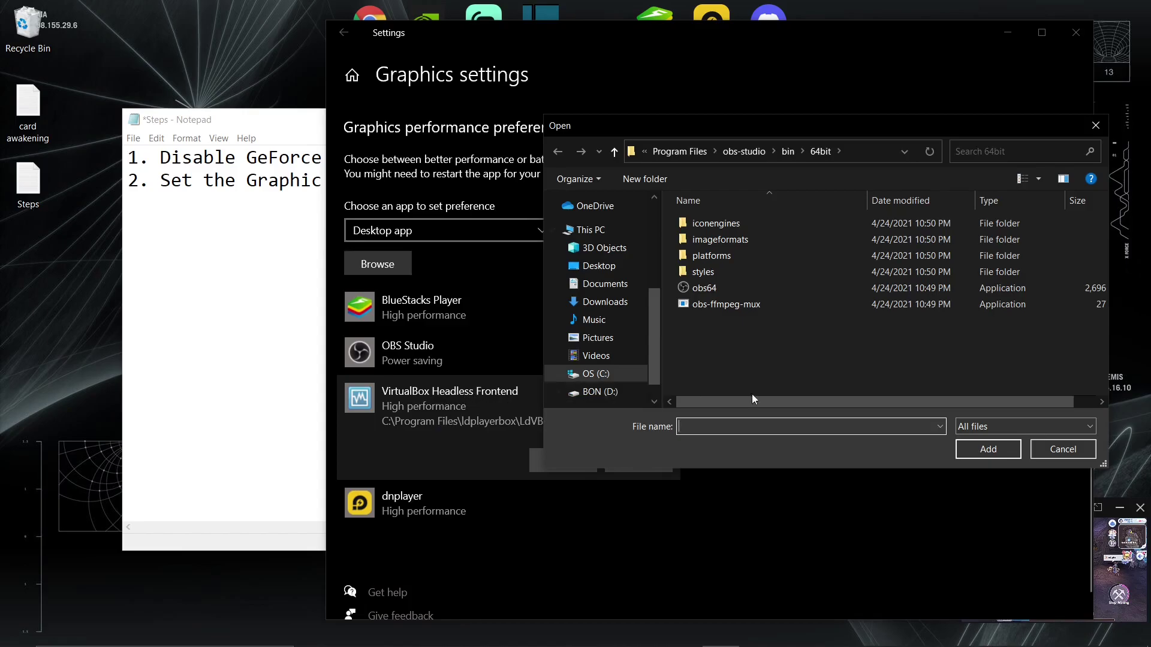
{"action": "left_click", "coordinate": [1073, 455]}
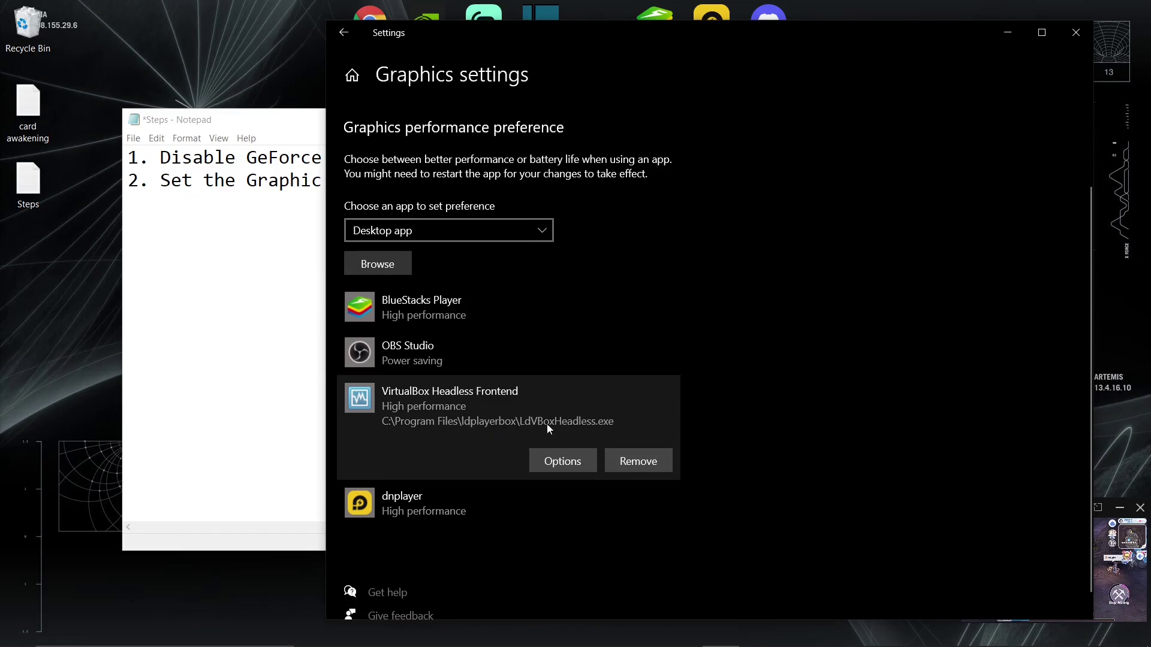
{"action": "left_click", "coordinate": [382, 263]}
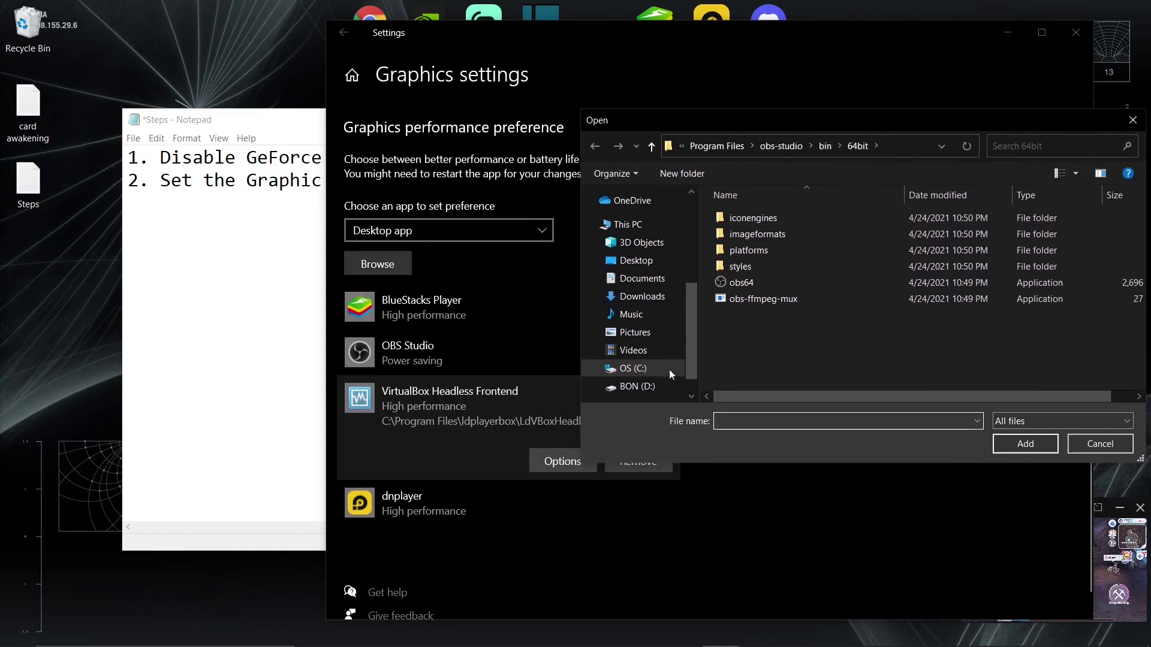
{"action": "left_click", "coordinate": [659, 368]}
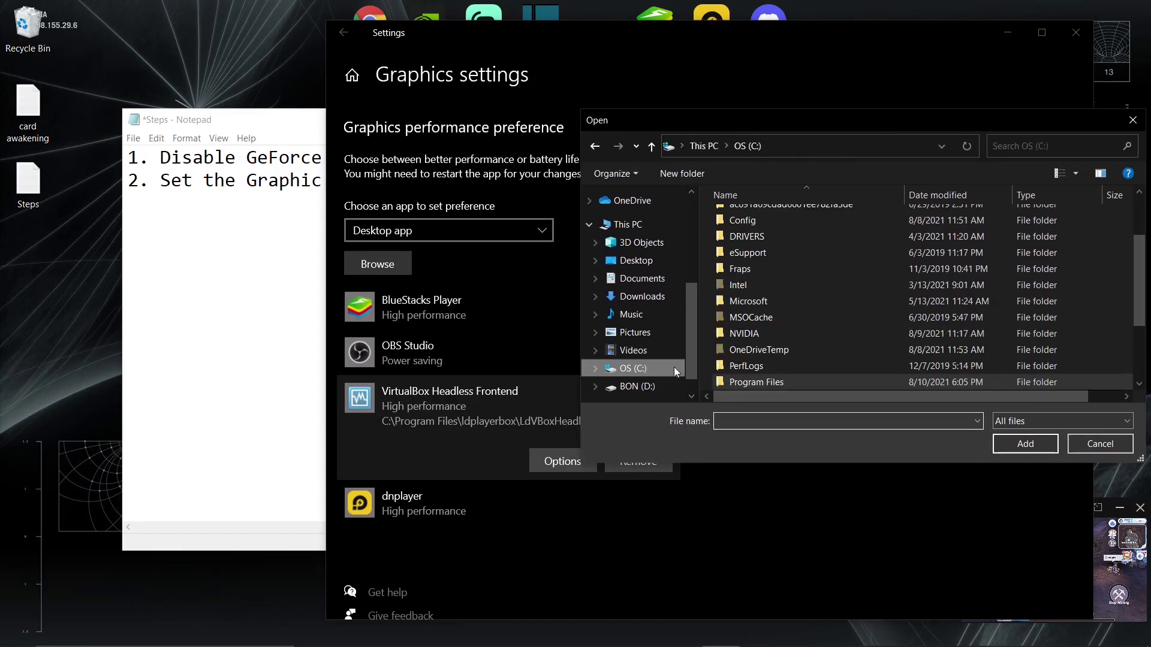
{"action": "double_click", "coordinate": [787, 383]}
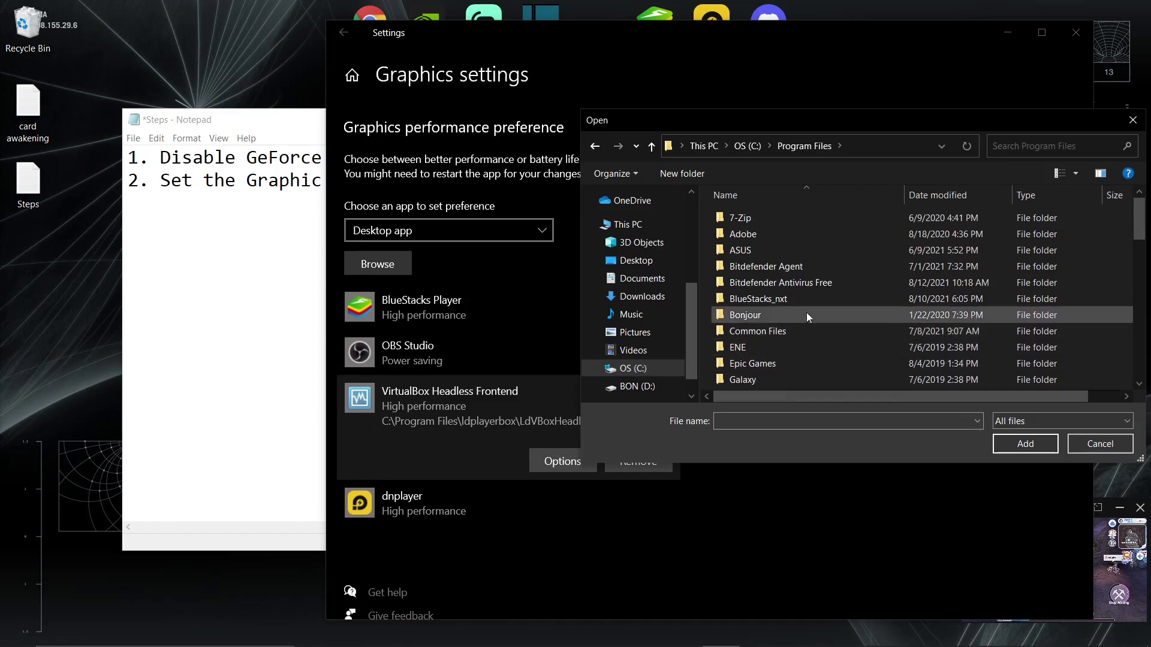
{"action": "scroll", "coordinate": [819, 308], "scroll_direction": "down", "scroll_amount": 5}
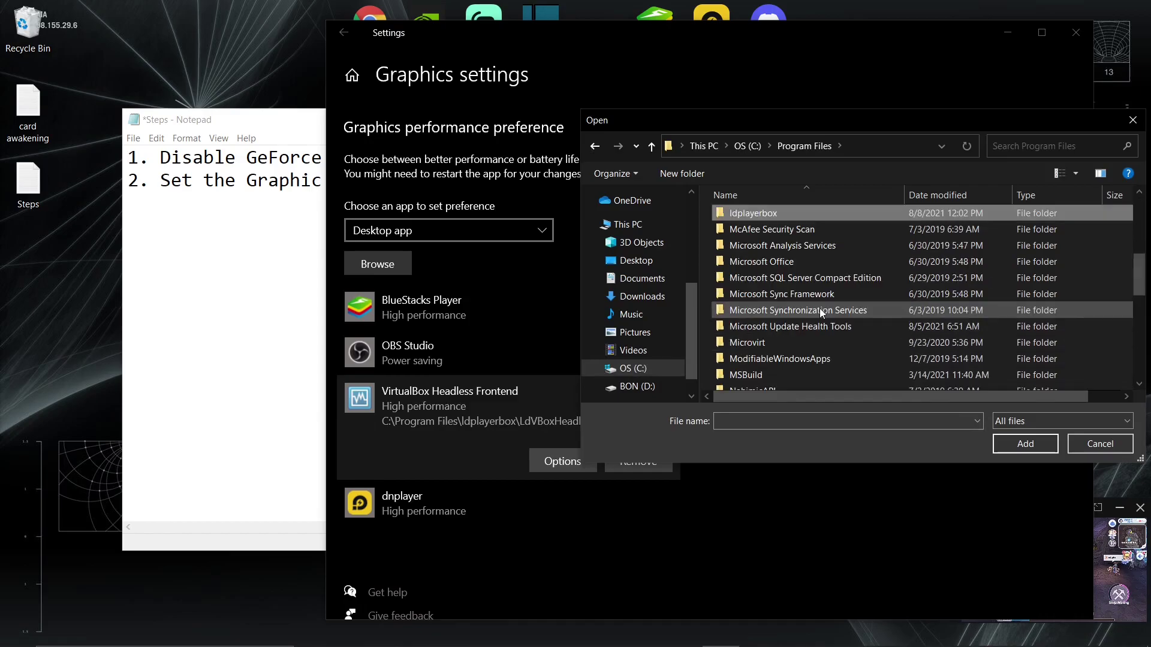
{"action": "double_click", "coordinate": [779, 214]}
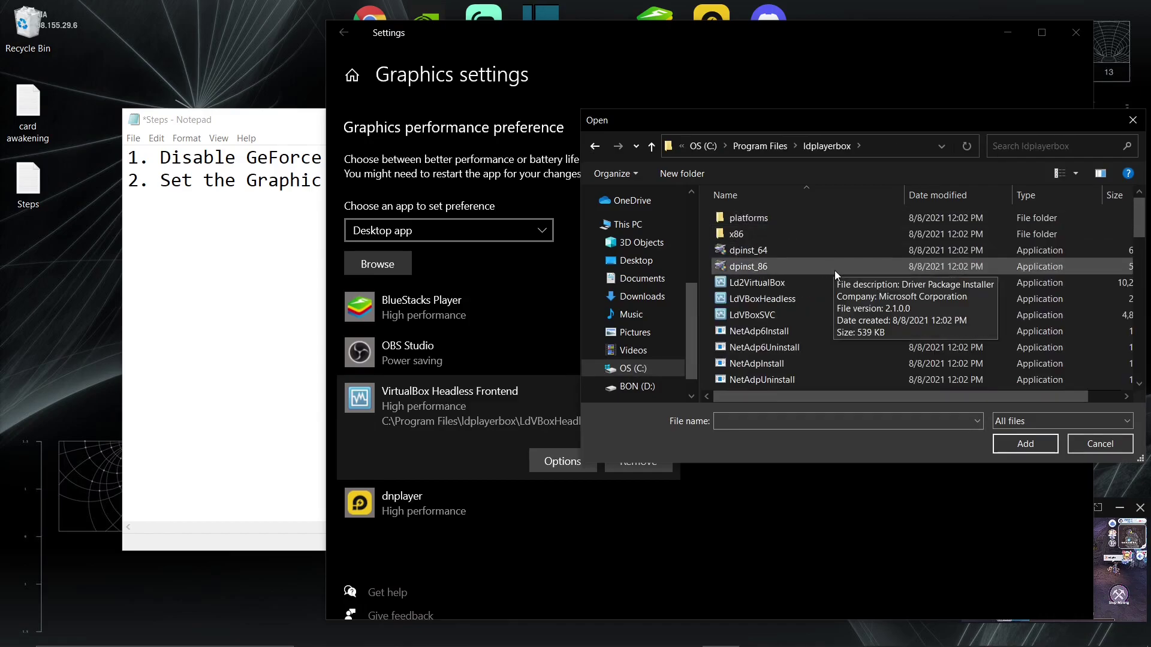
{"action": "left_click", "coordinate": [799, 299]}
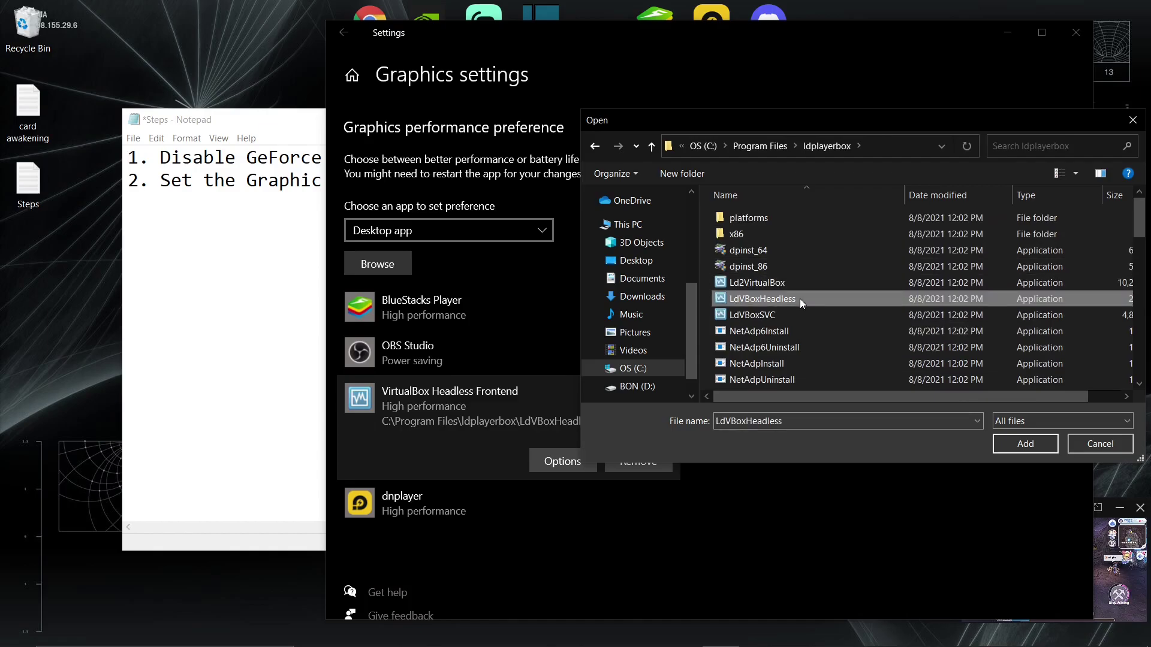
{"action": "left_click", "coordinate": [1102, 444]}
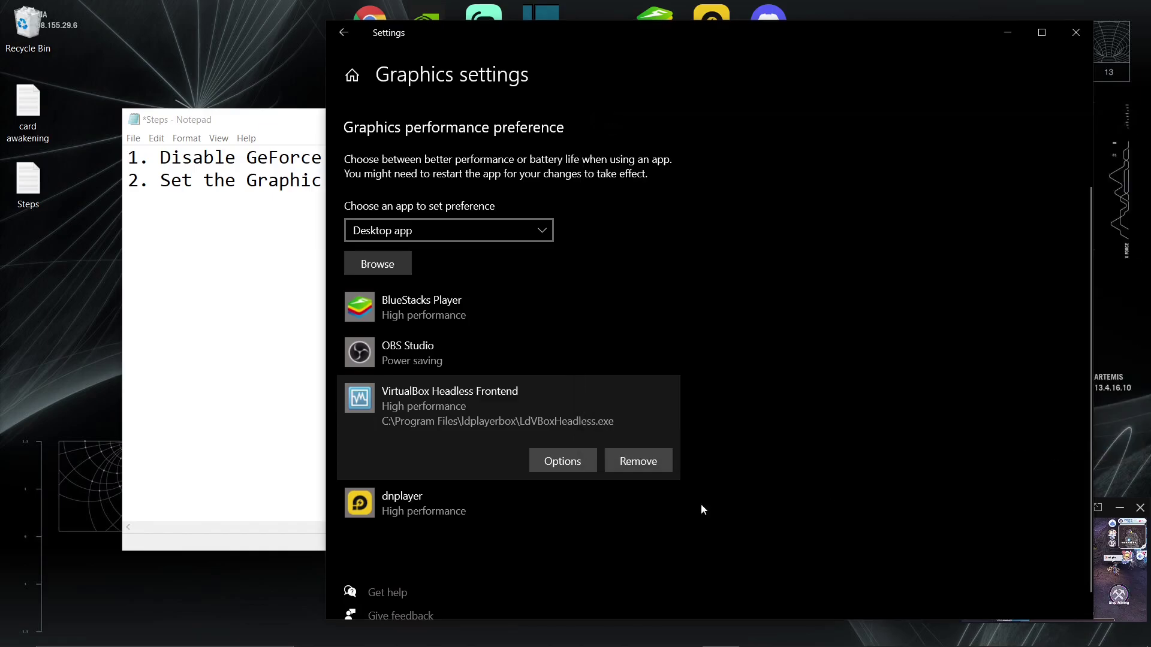
Save the VirtualBox Headless Frontend graphics preference as High performance and close the settings window
{"action": "left_click", "coordinate": [555, 462]}
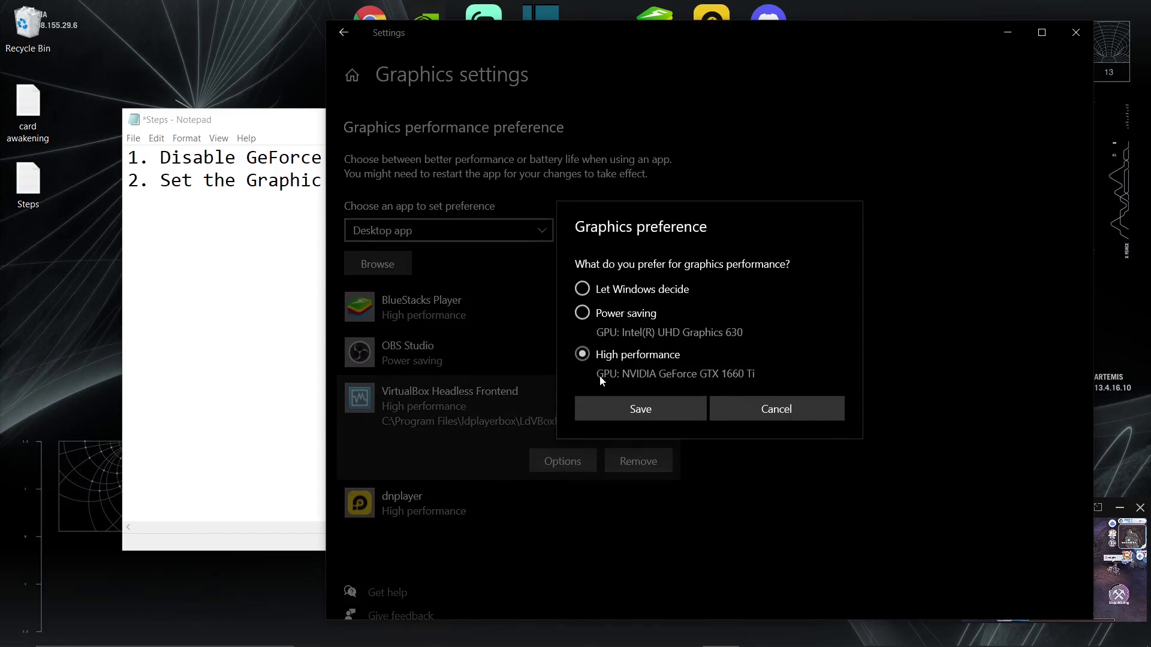
{"action": "left_click", "coordinate": [640, 408]}
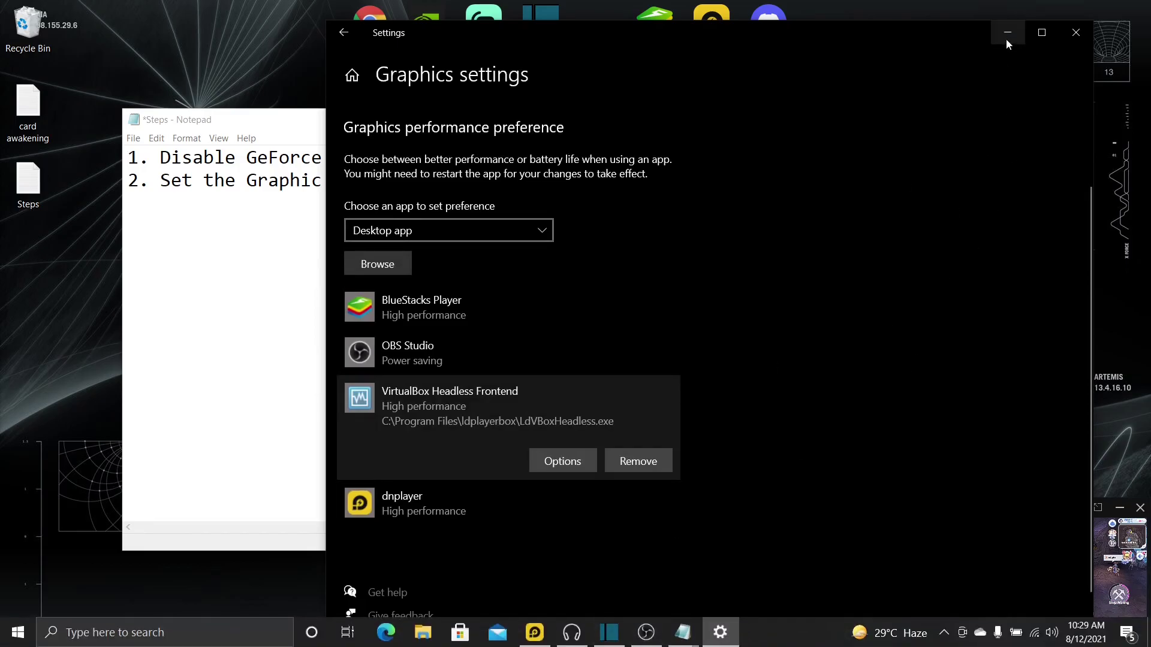
{"action": "left_click", "coordinate": [1077, 31]}
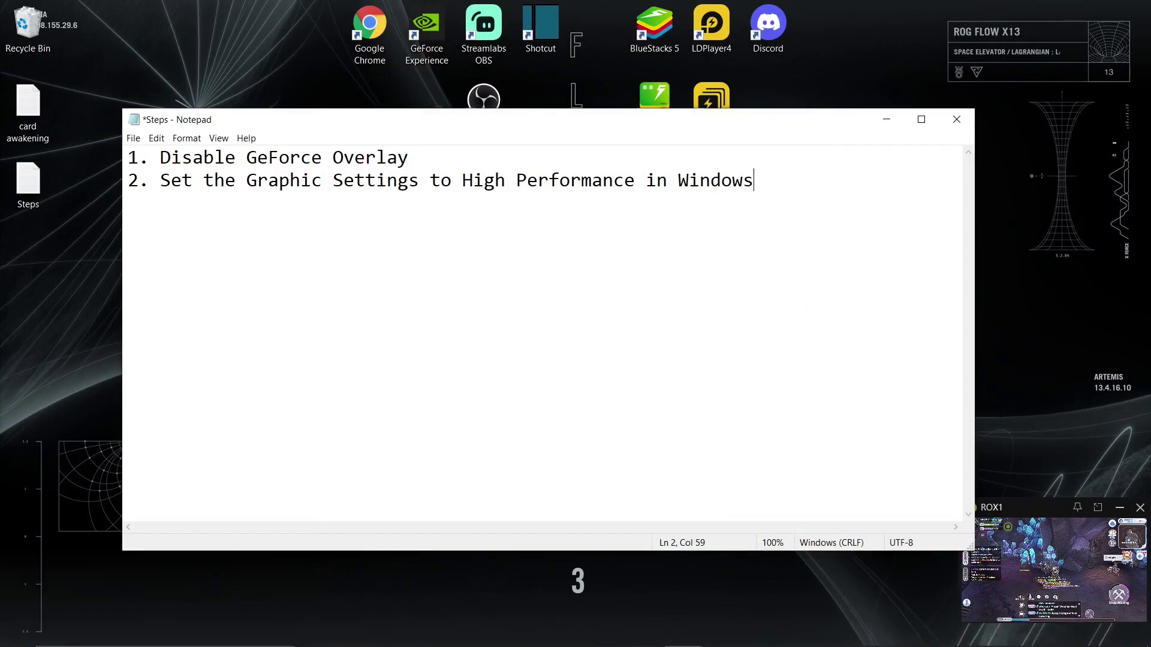
Open Task Manager and go to the details entry of the VirtualBox Headless Frontend process
{"action": "right_click", "coordinate": [758, 641]}
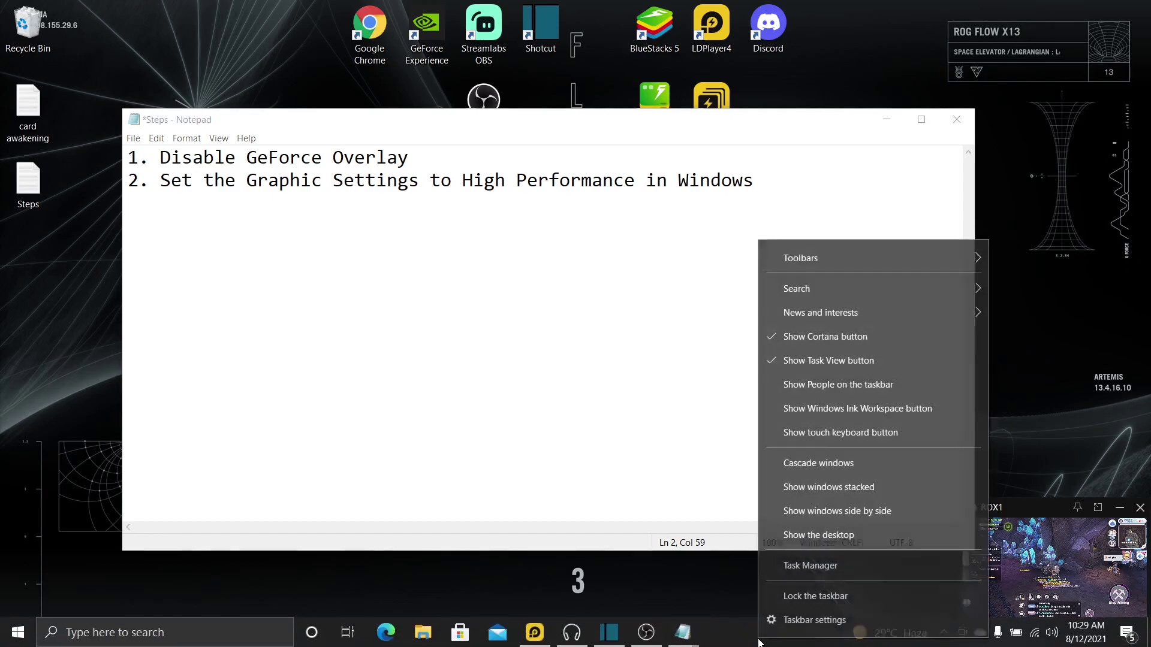
{"action": "left_click", "coordinate": [824, 566]}
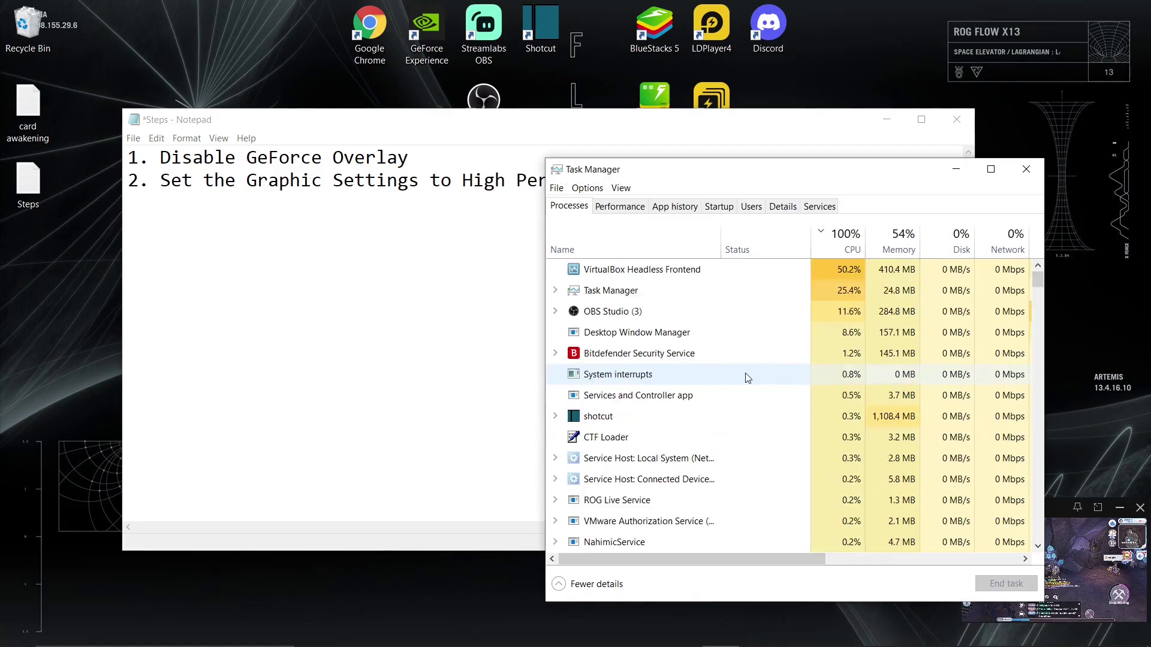
{"action": "left_click", "coordinate": [647, 274]}
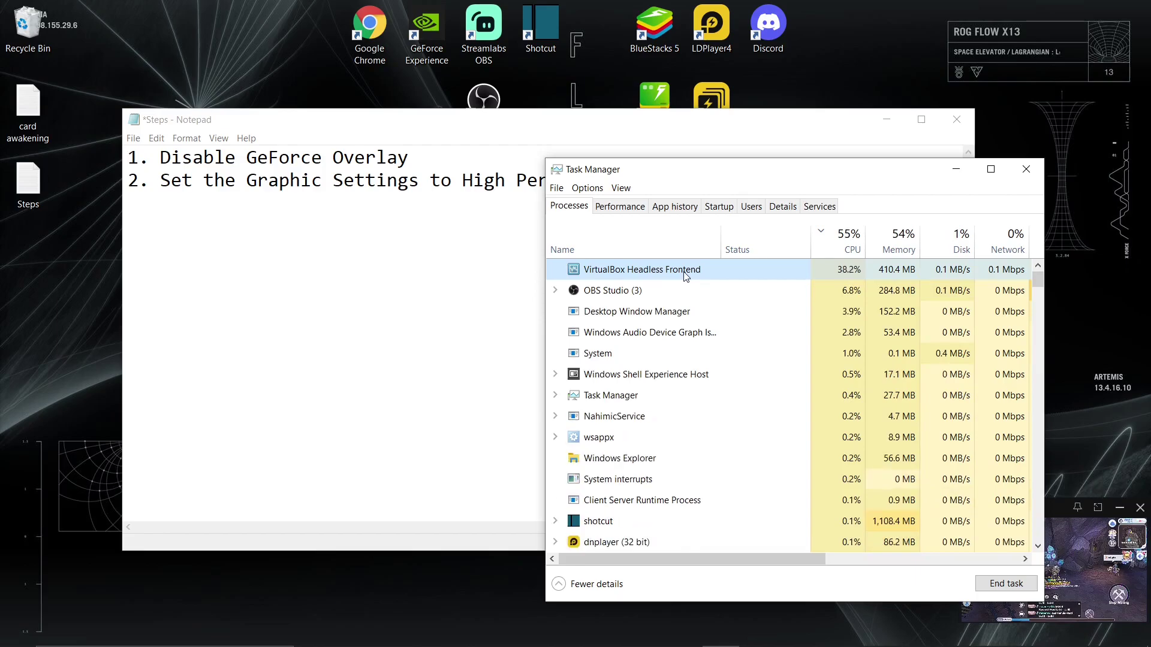
{"action": "right_click", "coordinate": [670, 271]}
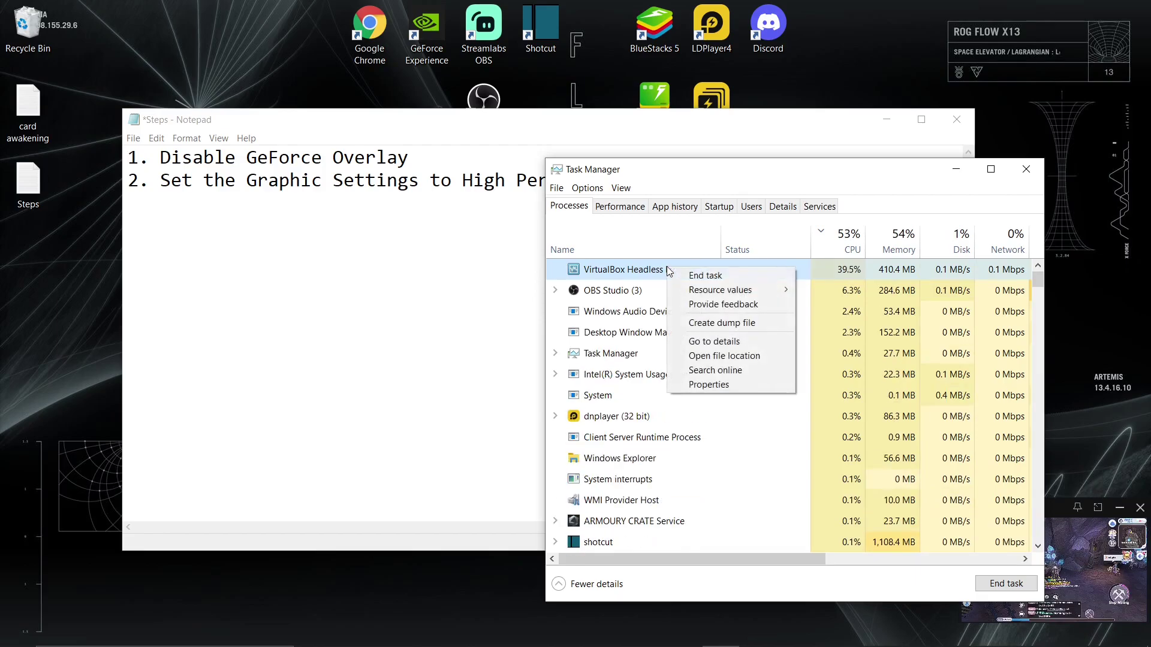
{"action": "left_click", "coordinate": [728, 341]}
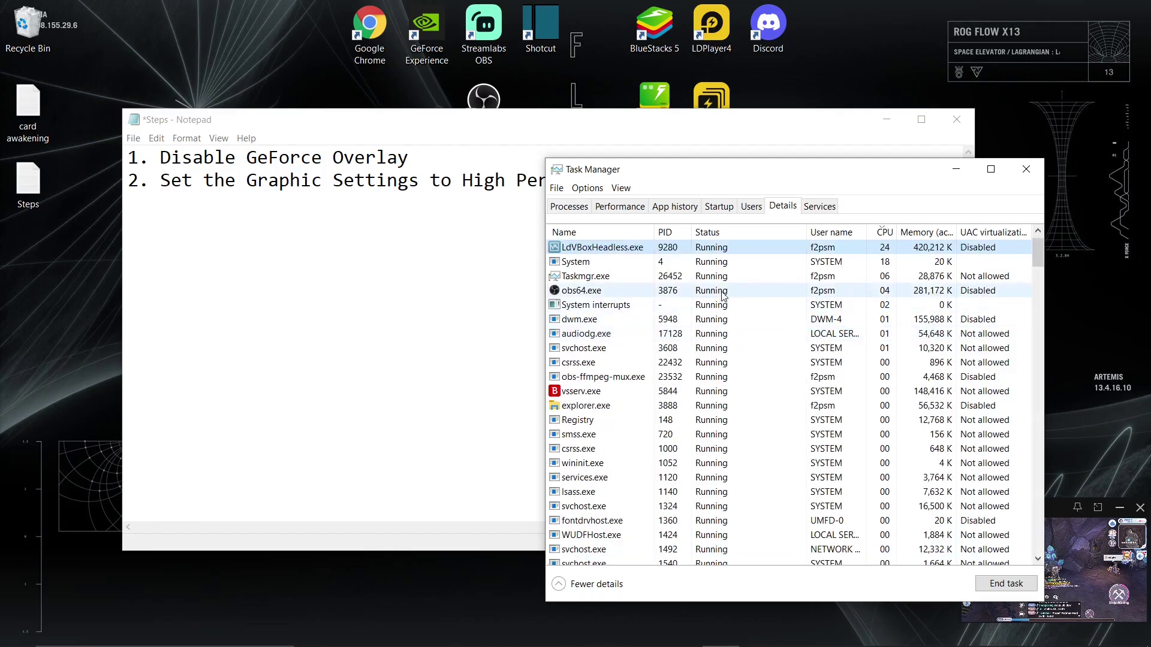
Open the file location of LdVBoxHeadless.exe from its process entry, then close the folder window and Task Manager
{"action": "right_click", "coordinate": [600, 246]}
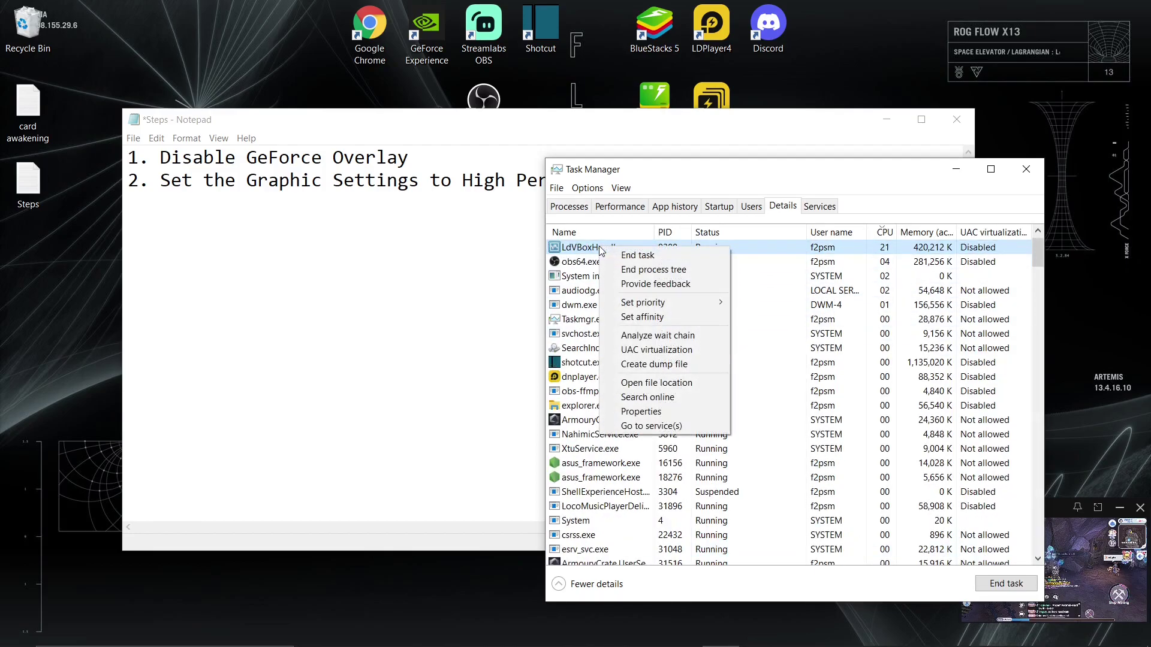
{"action": "left_click", "coordinate": [688, 381]}
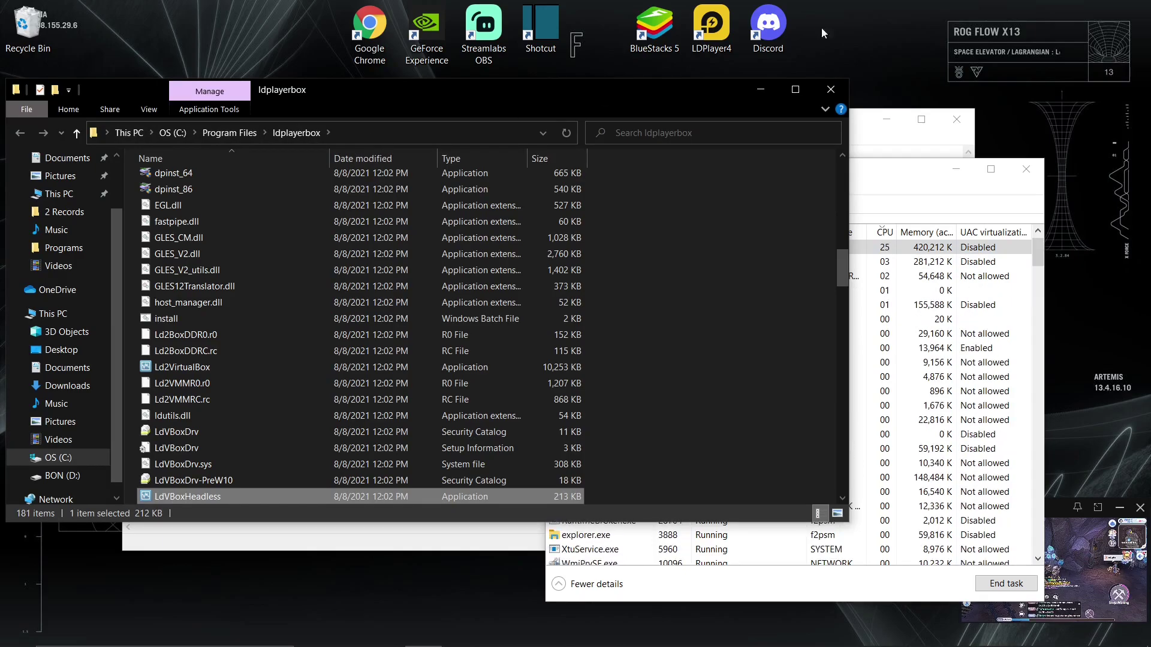
{"action": "left_click", "coordinate": [825, 93]}
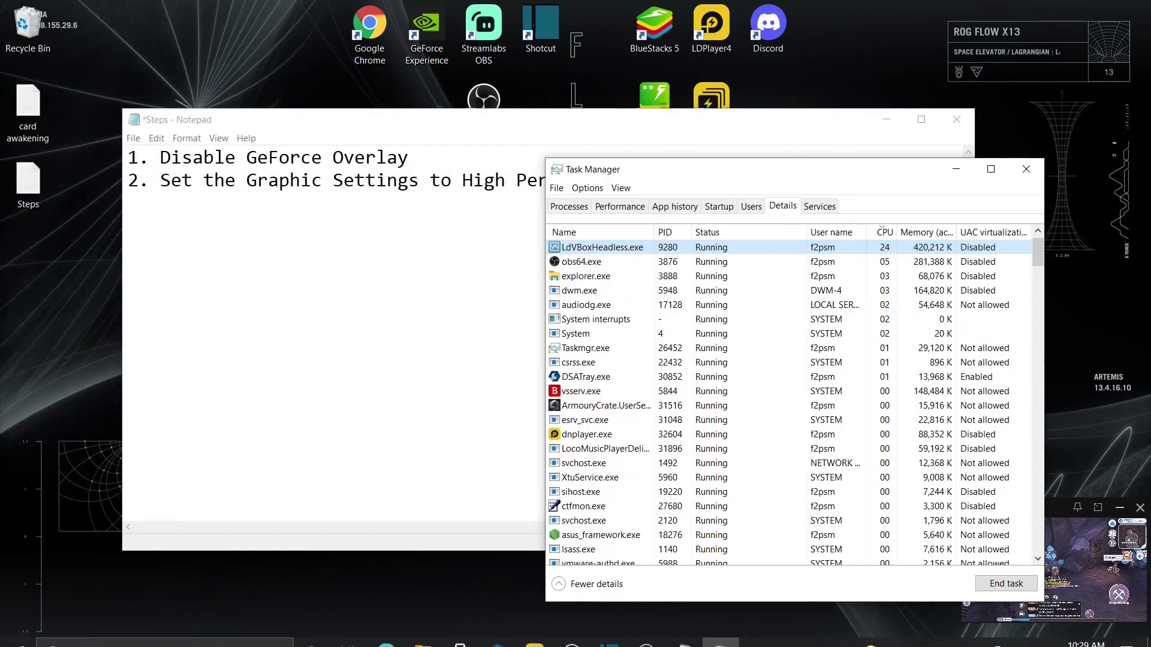
{"action": "left_click", "coordinate": [1026, 169]}
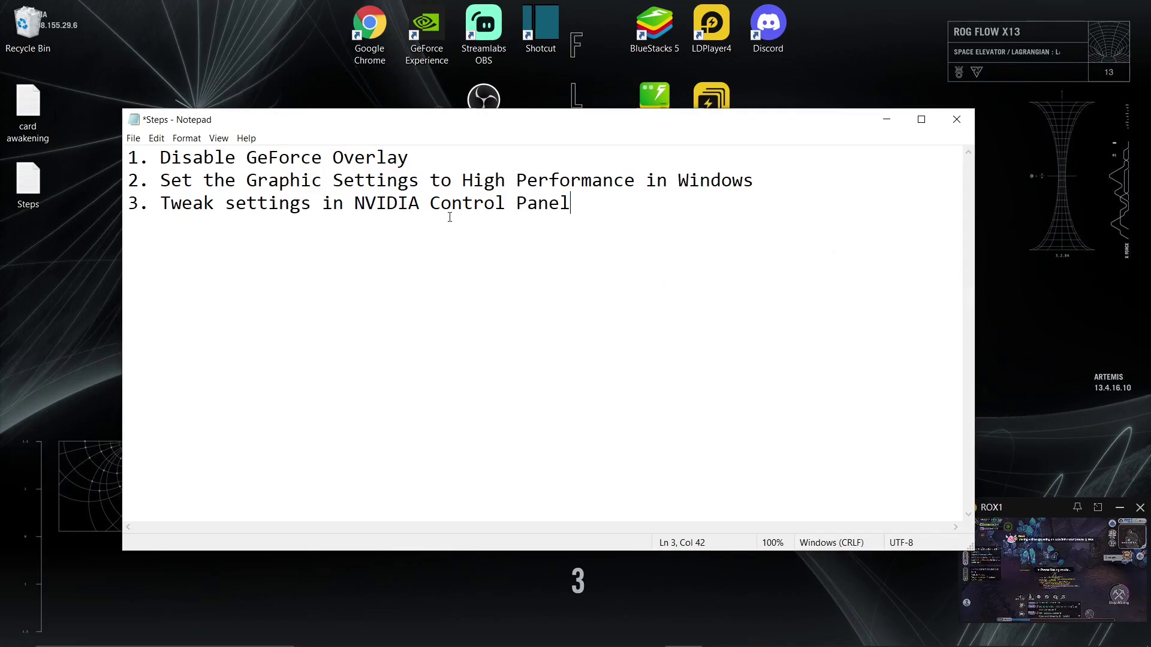
Minimize the Steps notes, open NVIDIA Control Panel from the desktop, and show the program-specific settings under Manage 3D settings
{"action": "right_click", "coordinate": [1026, 251]}
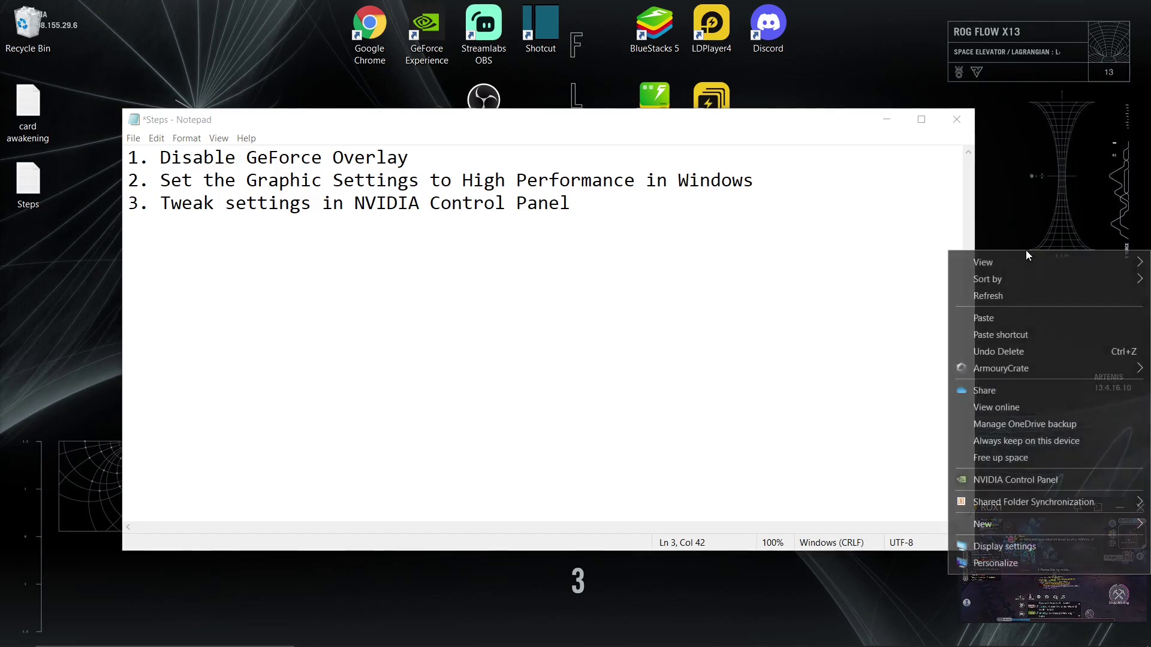
{"action": "left_click", "coordinate": [887, 119]}
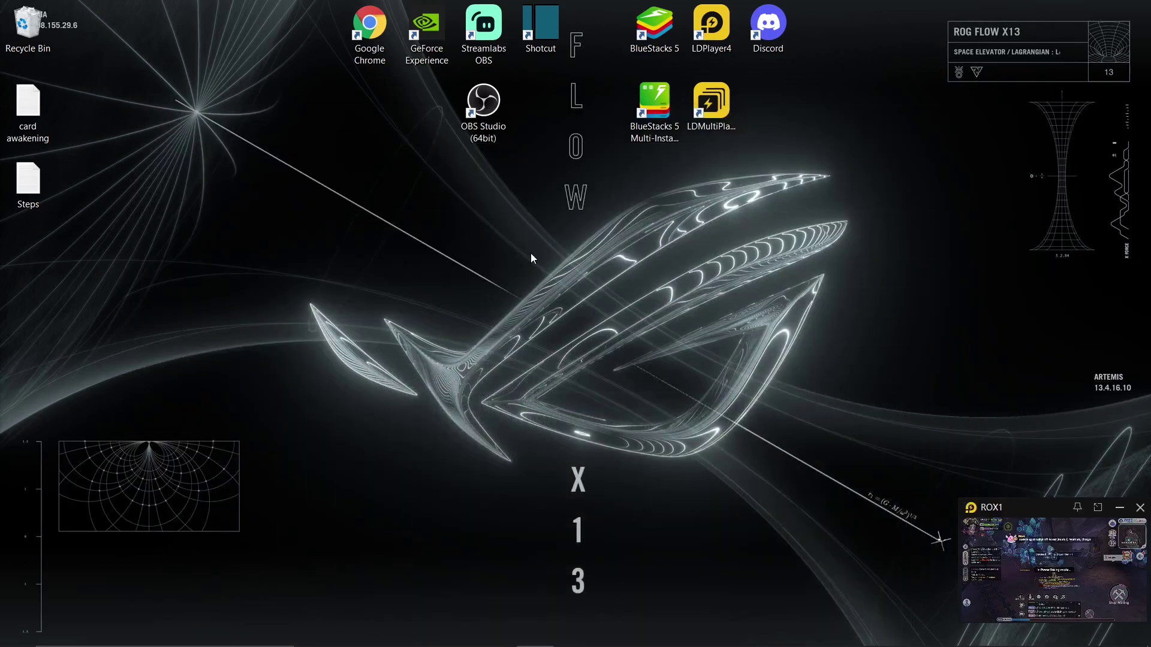
{"action": "right_click", "coordinate": [530, 253]}
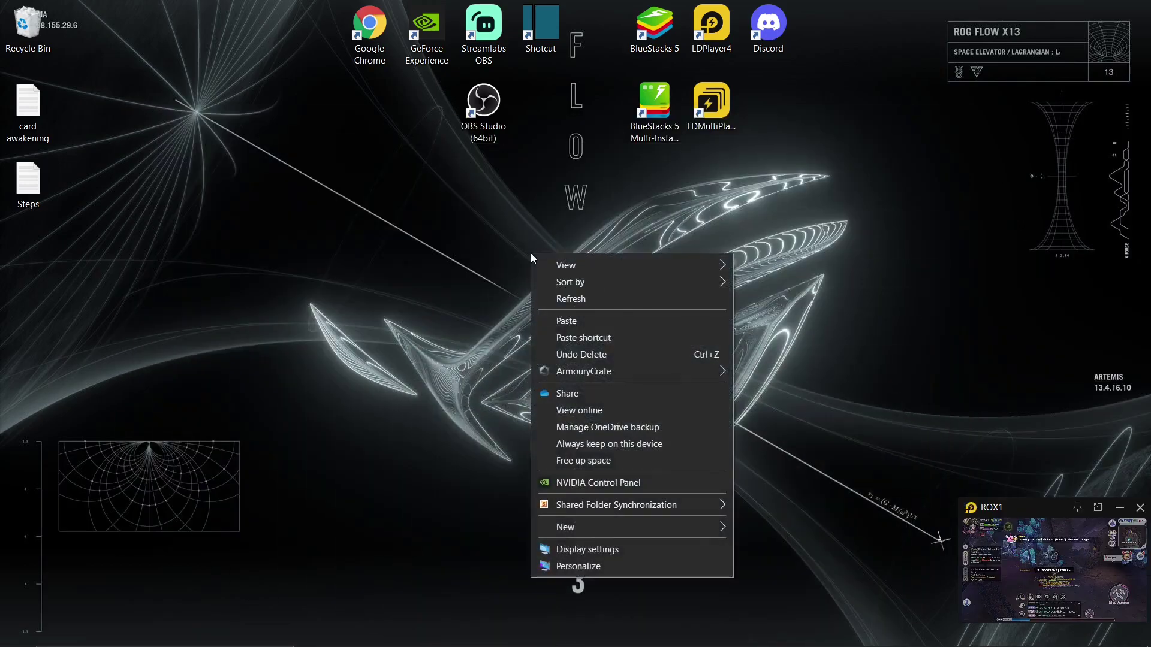
{"action": "left_click", "coordinate": [580, 482]}
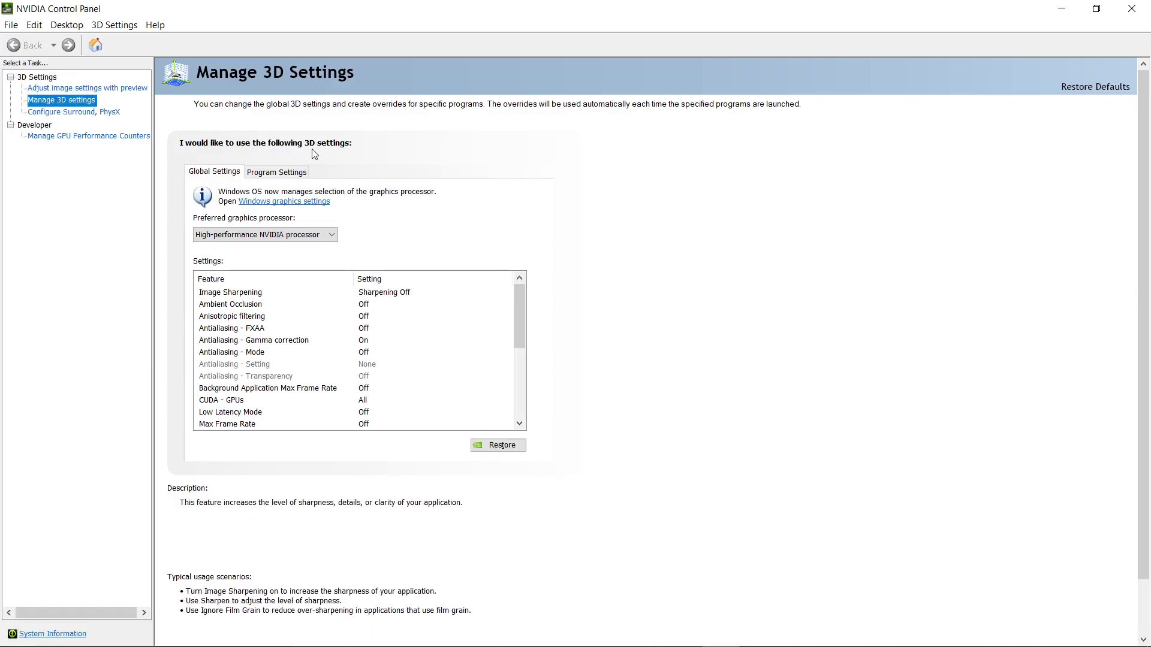
{"action": "left_click", "coordinate": [40, 103]}
{"action": "left_click", "coordinate": [279, 174]}
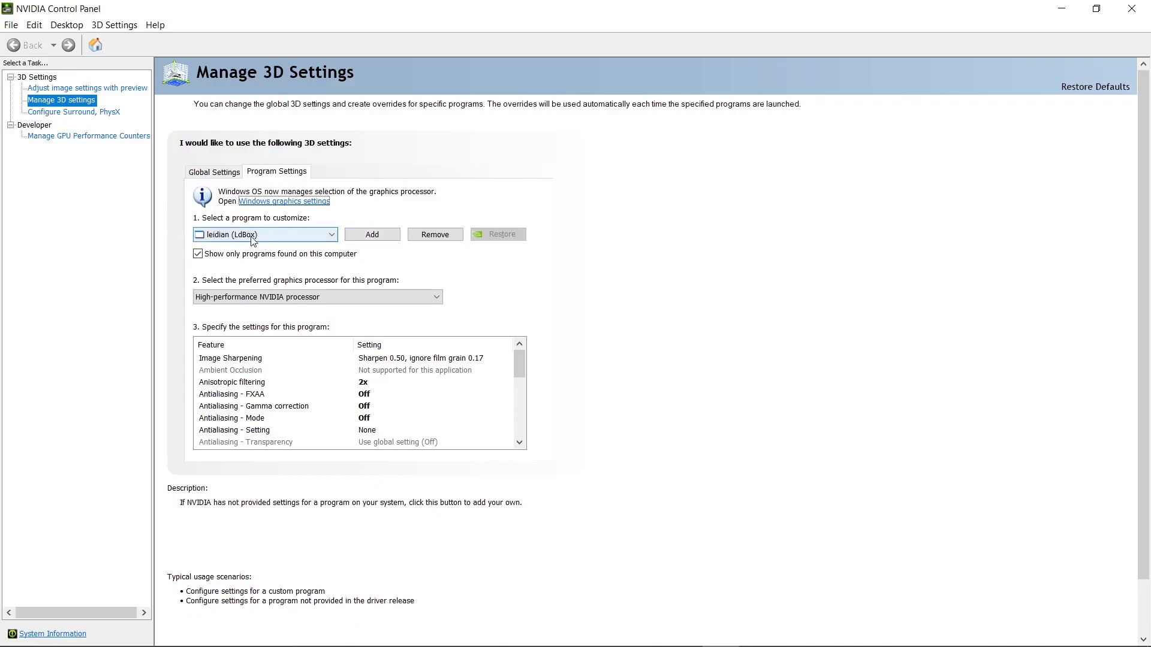
Add VirtualBox Headless Frontend from the recently used programs to the list of programs to customize
{"action": "left_click", "coordinate": [369, 239]}
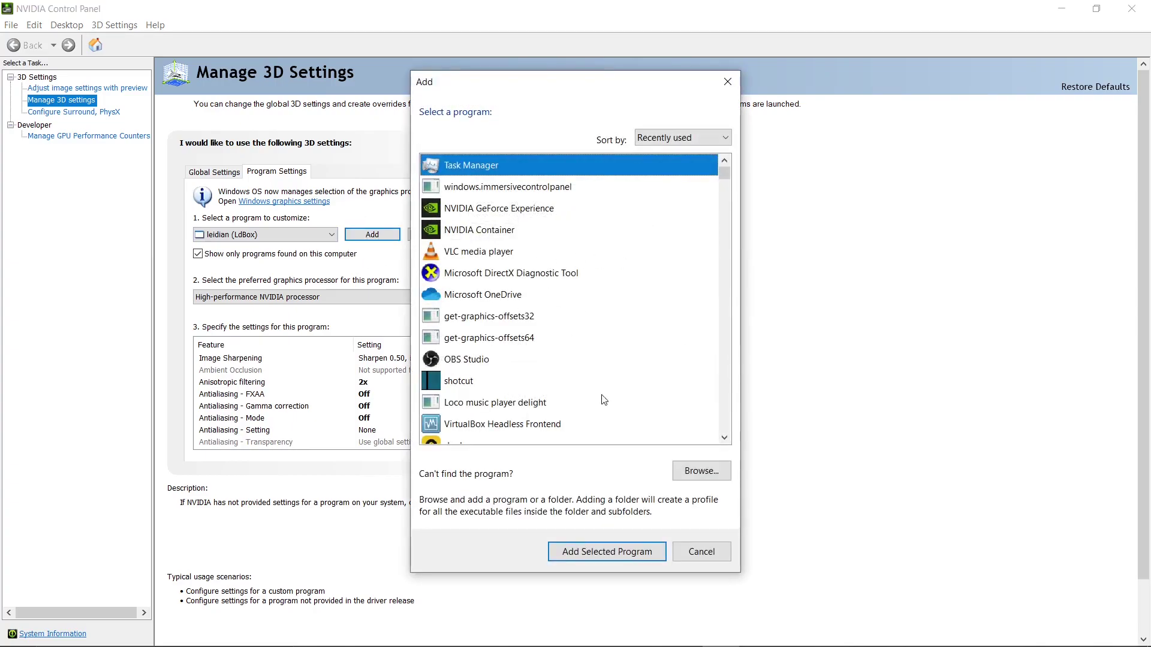
{"action": "left_click", "coordinate": [488, 427]}
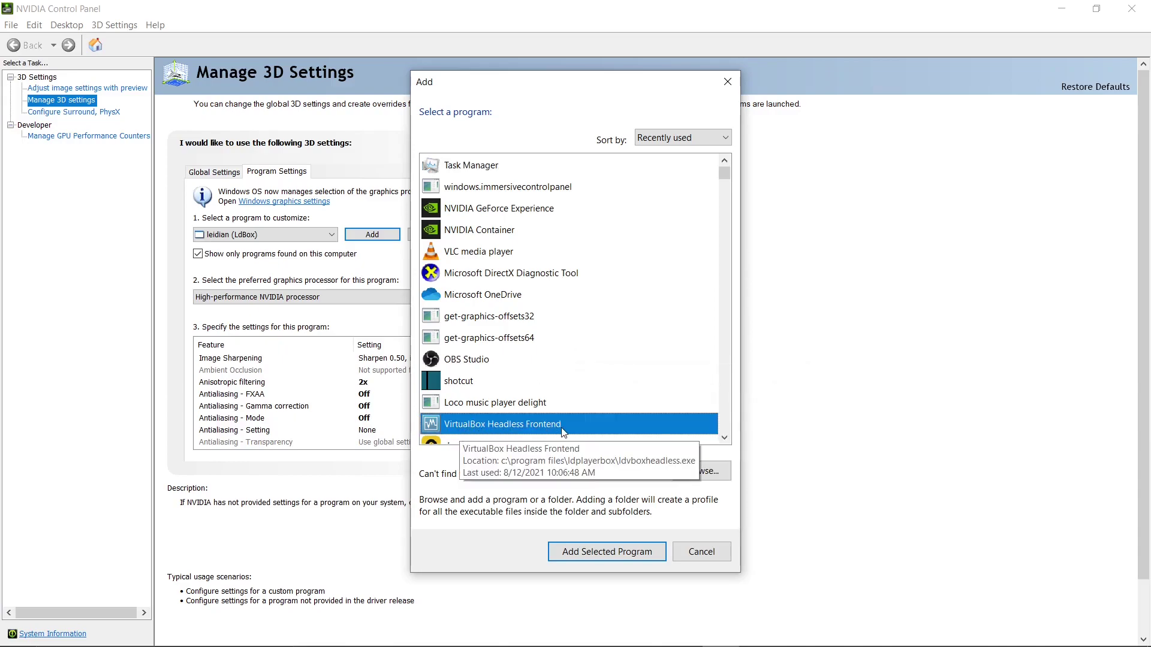
{"action": "left_click", "coordinate": [606, 556]}
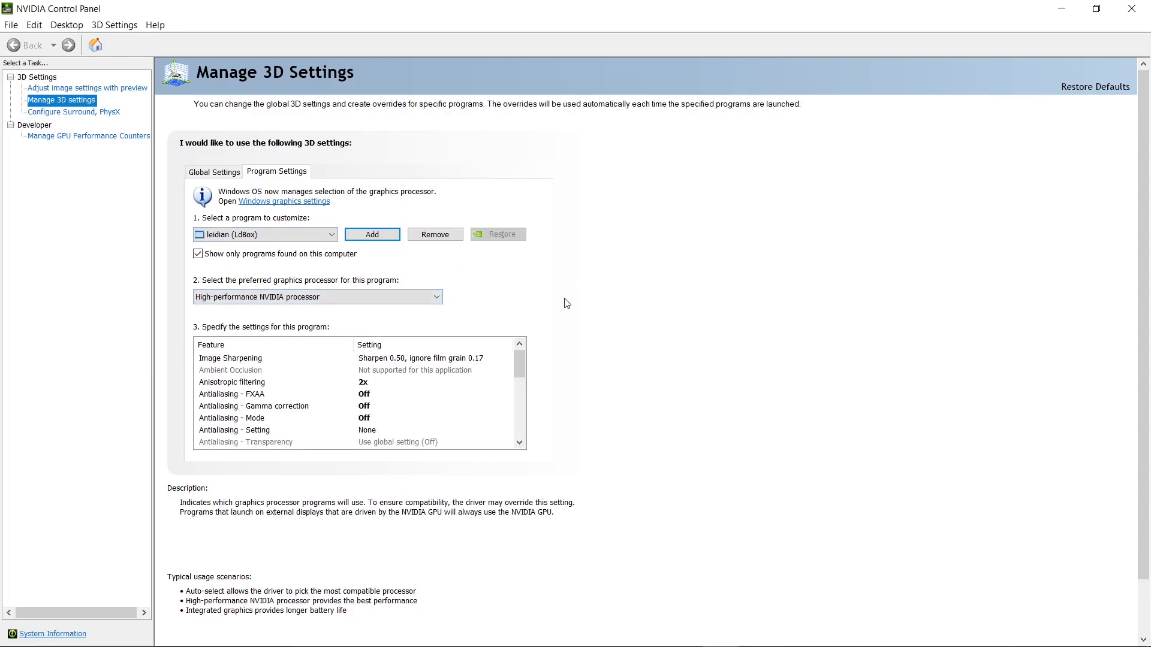
Examine the Image Sharpening and Background Application Max Frame Rate options of the leidian (LdBox) profile, dismissing each without changes
{"action": "left_click", "coordinate": [519, 443]}
{"action": "scroll", "coordinate": [520, 375], "scroll_direction": "up", "scroll_amount": 1}
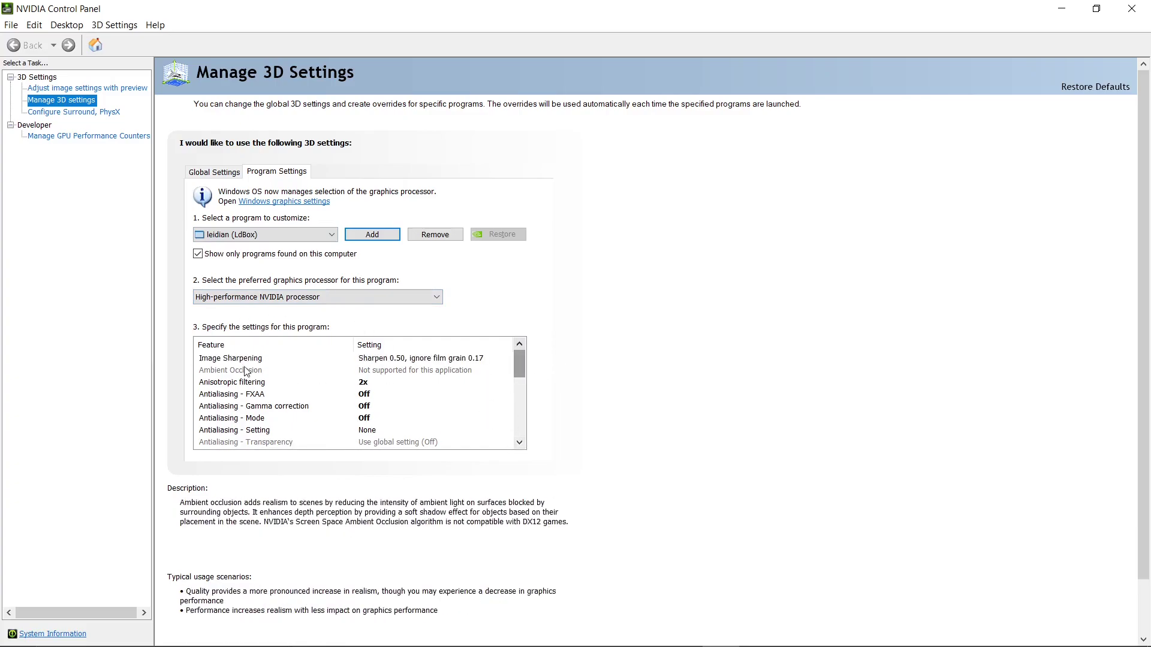
{"action": "left_click", "coordinate": [375, 360]}
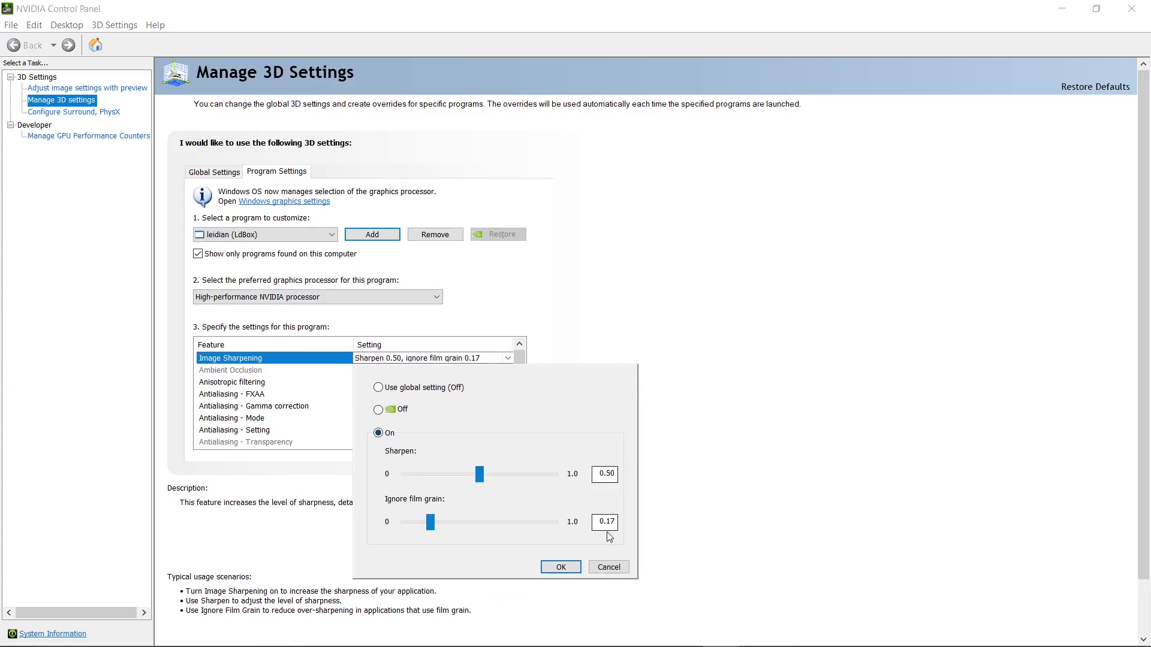
{"action": "left_click", "coordinate": [691, 484]}
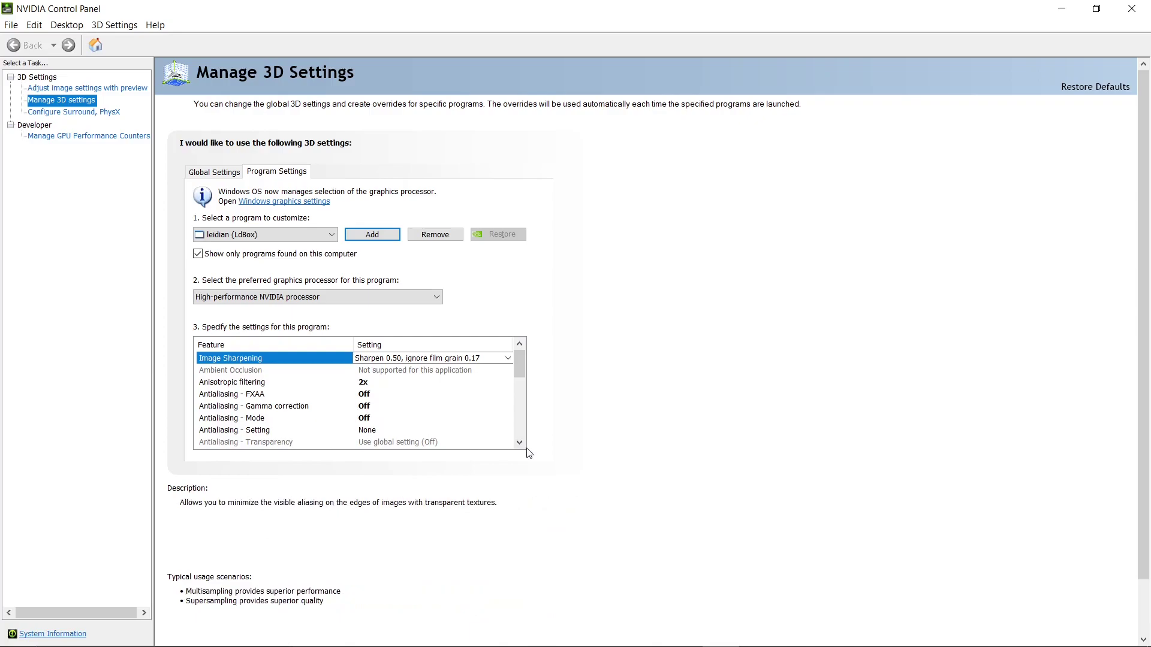
{"action": "scroll", "coordinate": [479, 440], "scroll_direction": "down", "scroll_amount": 3}
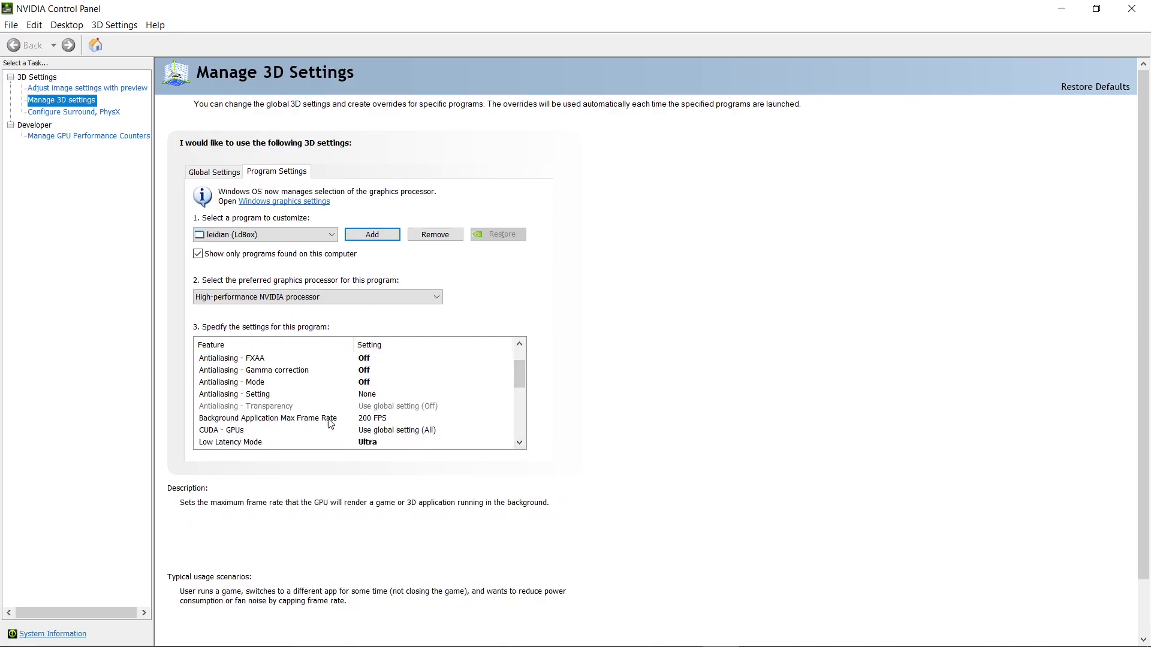
{"action": "left_click", "coordinate": [386, 419]}
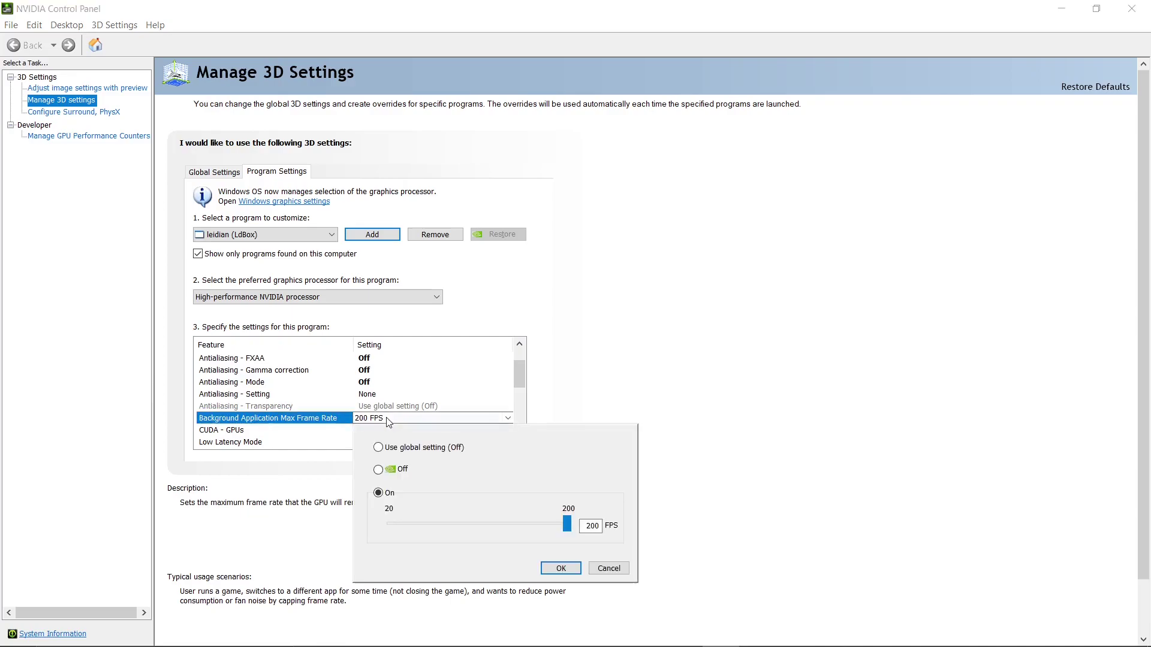
{"action": "left_click", "coordinate": [797, 418]}
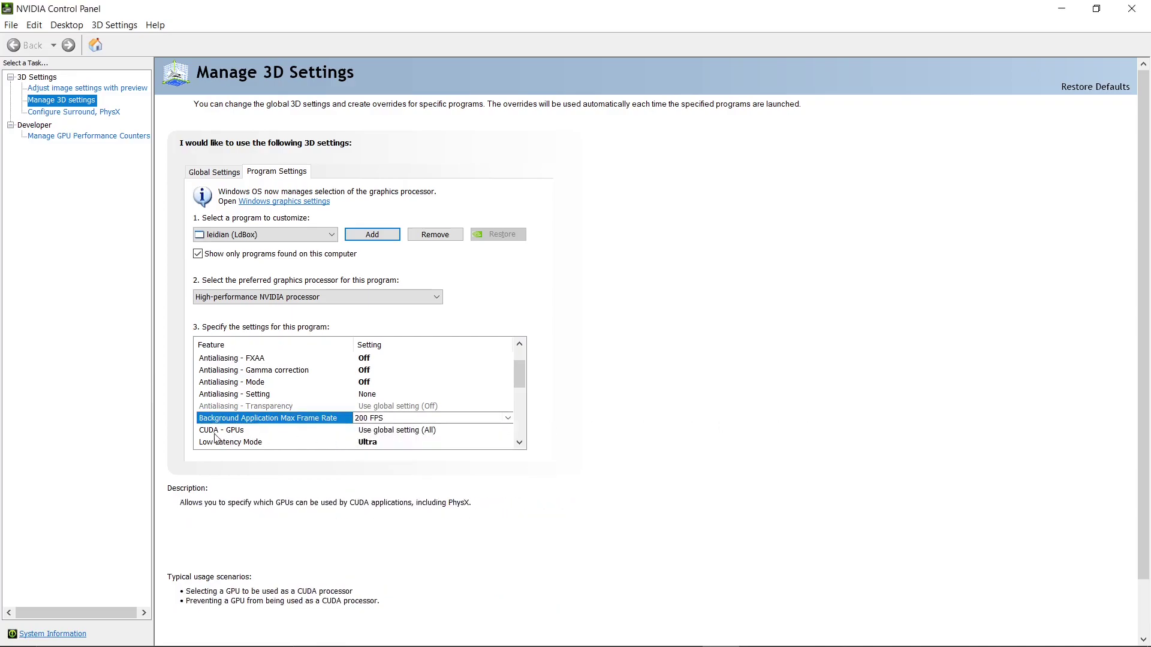
Examine the Max Frame Rate options of the leidian (LdBox) profile and cancel without changing them
{"action": "left_click", "coordinate": [520, 442]}
{"action": "left_click", "coordinate": [519, 443]}
{"action": "left_click", "coordinate": [519, 443]}
{"action": "left_click", "coordinate": [519, 442]}
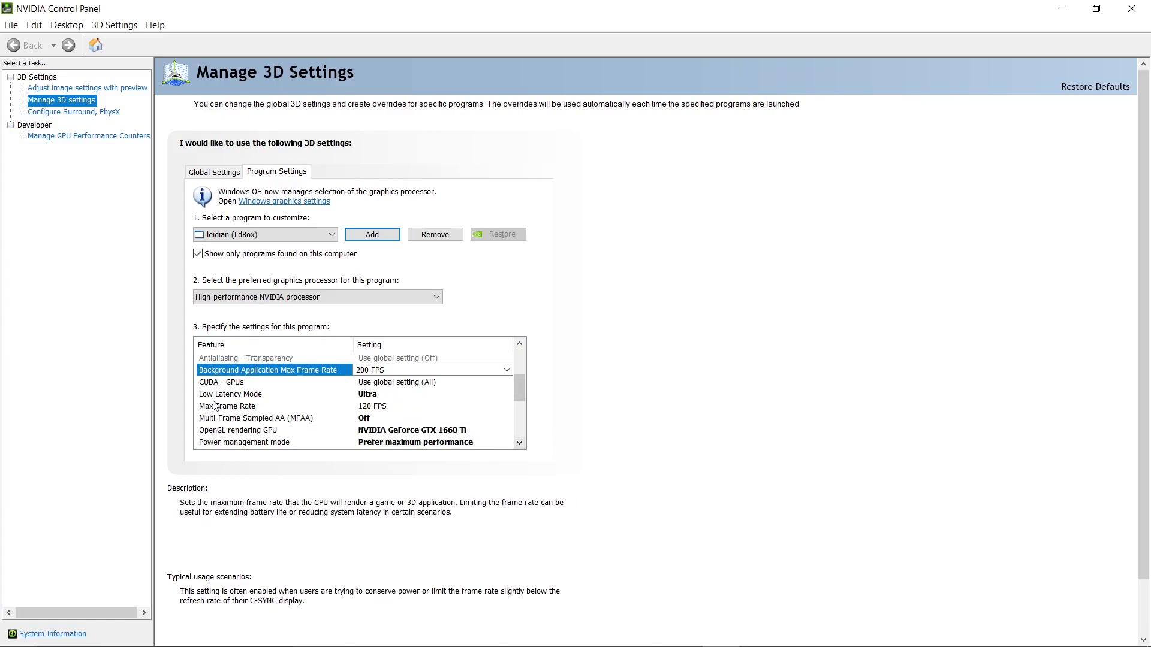
{"action": "left_click", "coordinate": [373, 407]}
{"action": "left_click", "coordinate": [380, 407]}
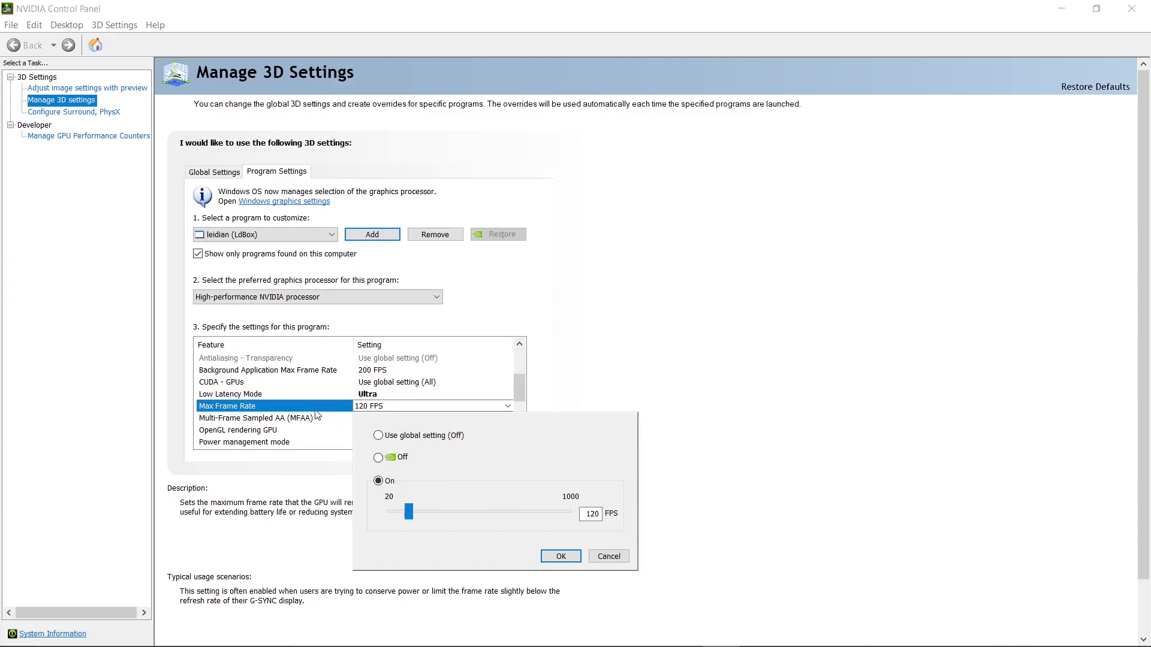
{"action": "left_click", "coordinate": [608, 555]}
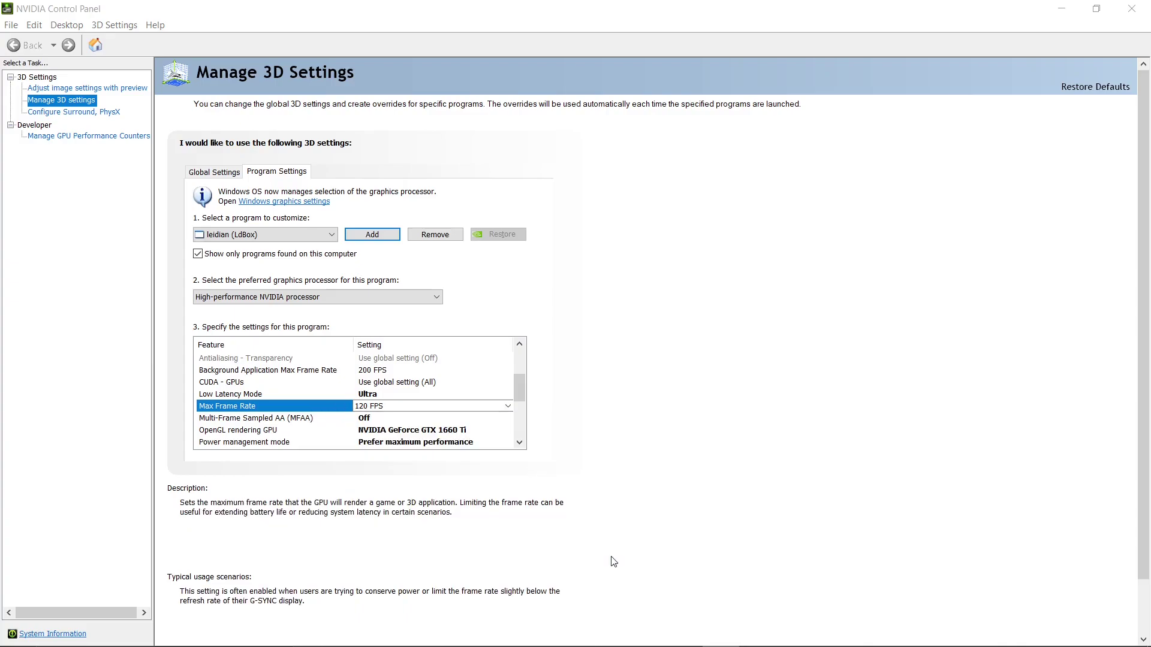
Check the OpenGL rendering GPU and Power management mode choices of the leidian (LdBox) profile without picking another option
{"action": "left_click", "coordinate": [519, 443]}
{"action": "left_click", "coordinate": [519, 444]}
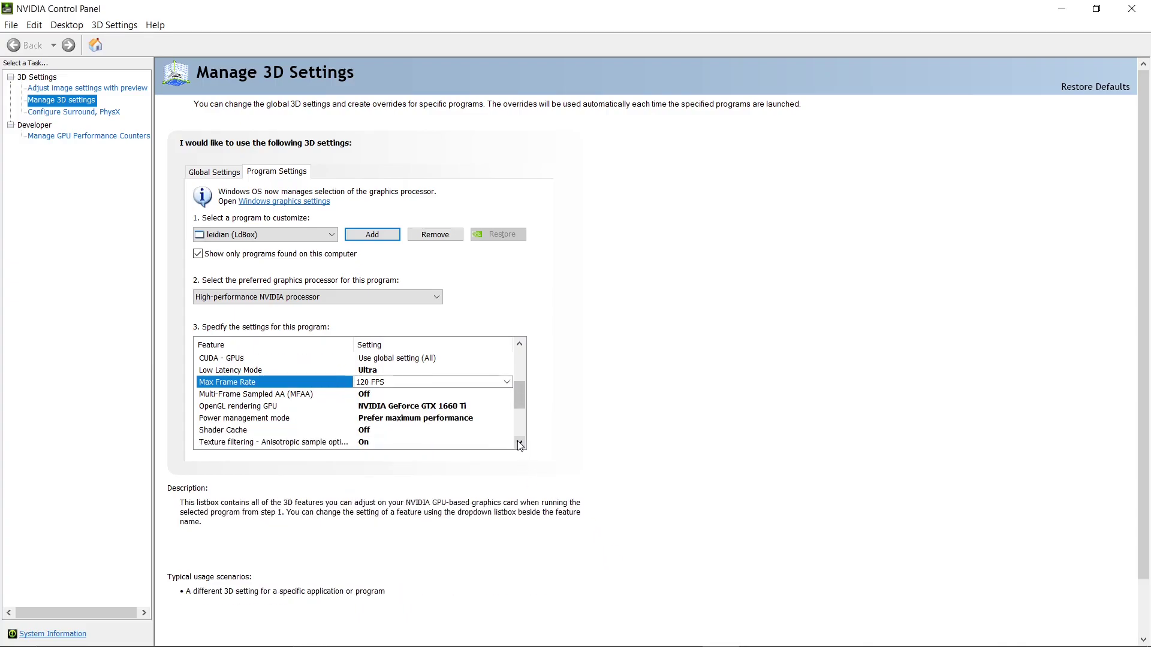
{"action": "left_click", "coordinate": [519, 443]}
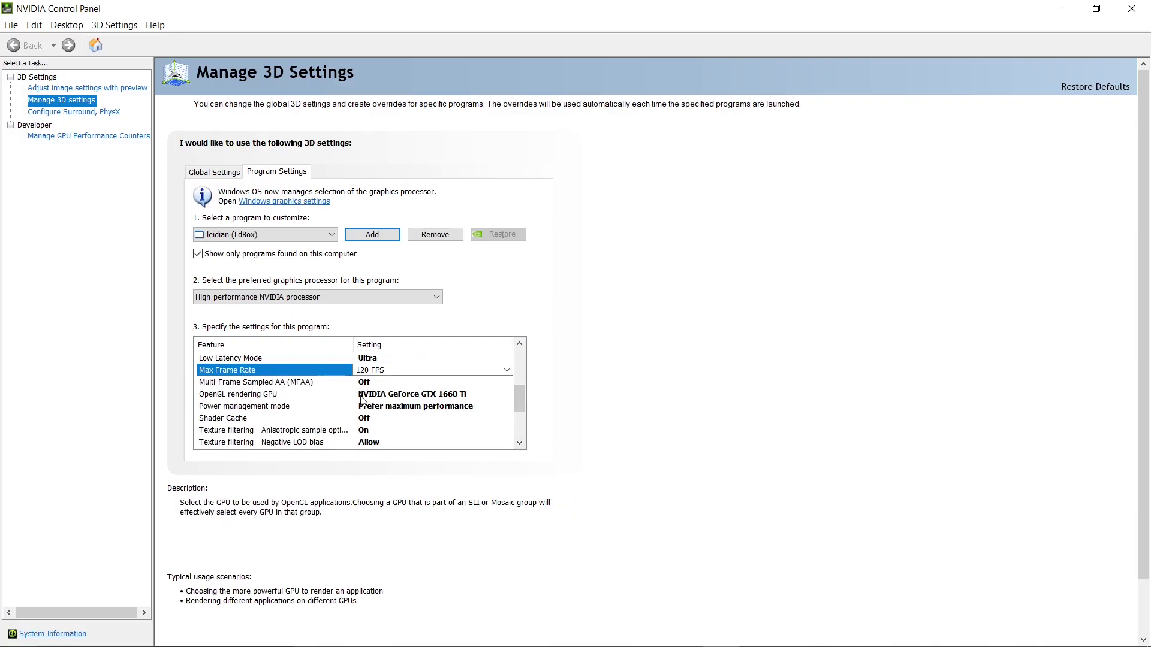
{"action": "left_click", "coordinate": [384, 397]}
{"action": "left_click", "coordinate": [665, 431]}
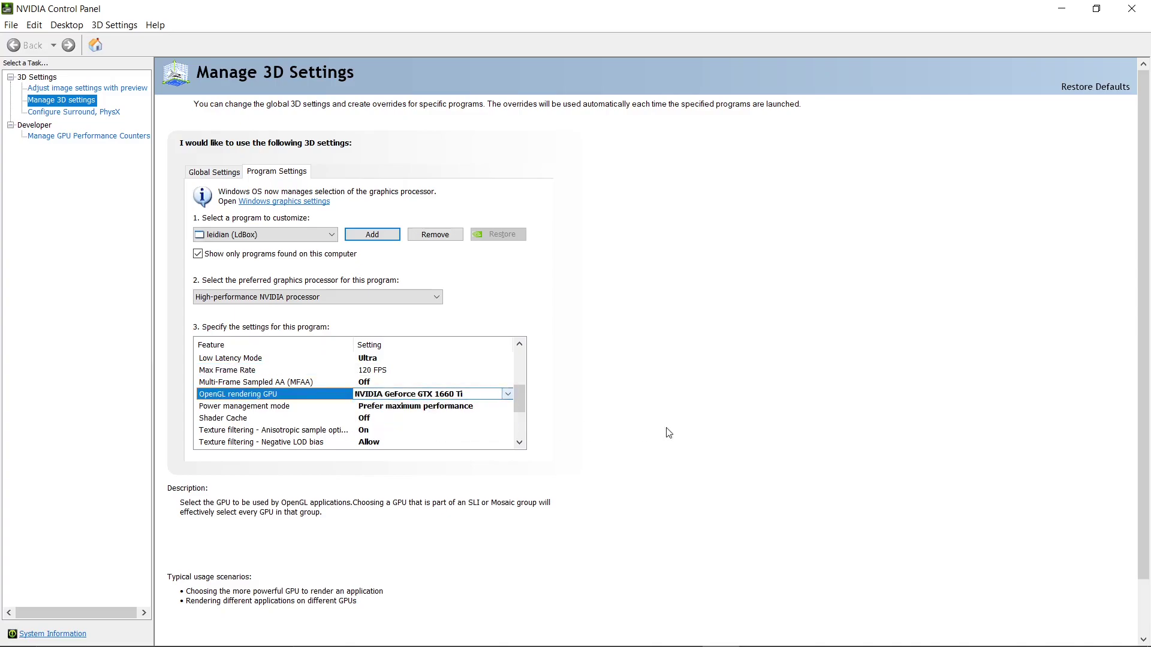
{"action": "left_click", "coordinate": [218, 407]}
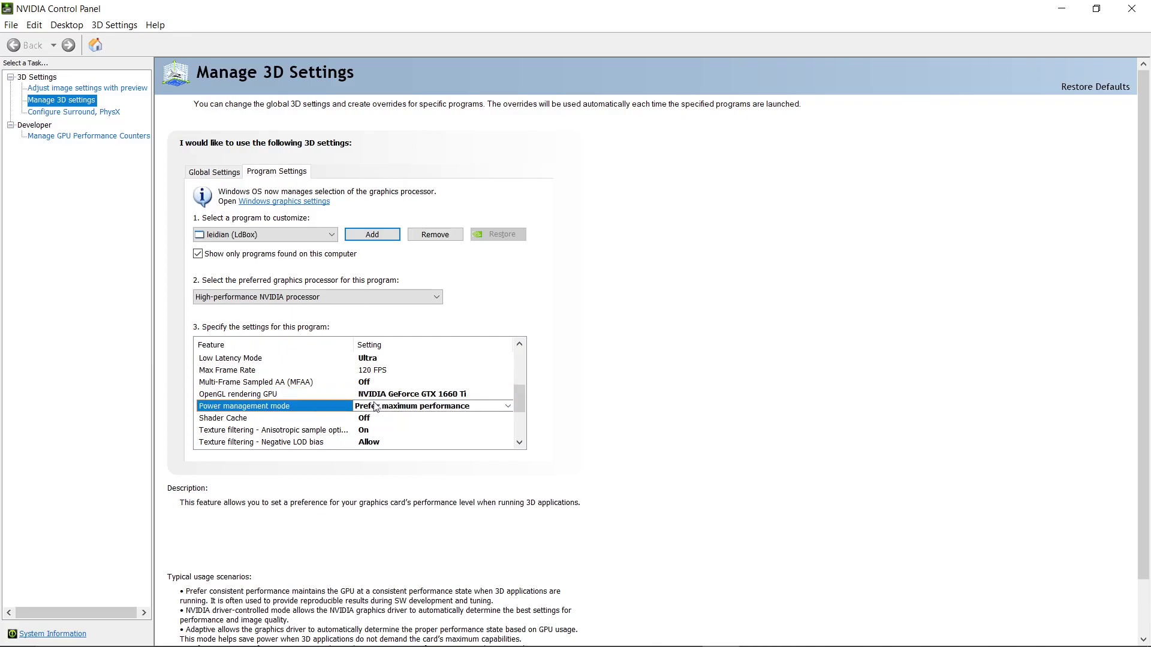
{"action": "left_click", "coordinate": [440, 409]}
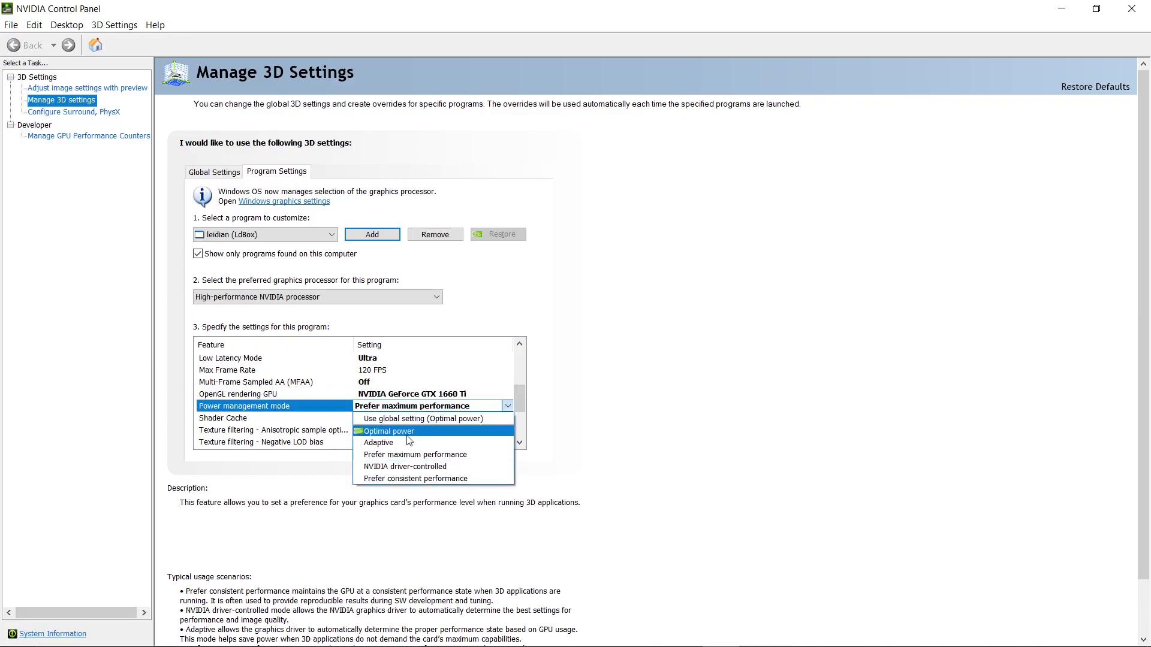
{"action": "left_click", "coordinate": [688, 455]}
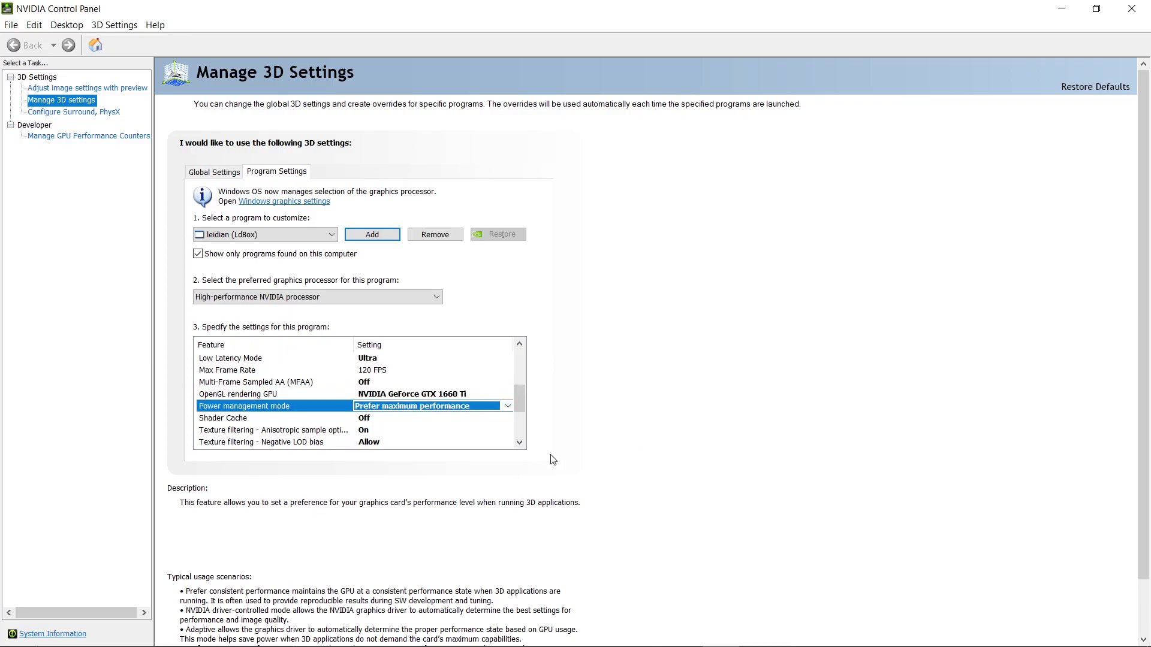
Examine the leidian (LdBox) profile's Shader Cache, texture filtering, threaded optimization, triple buffering and vertical sync settings
{"action": "left_click", "coordinate": [519, 443]}
{"action": "left_click", "coordinate": [519, 443]}
{"action": "left_click", "coordinate": [519, 443]}
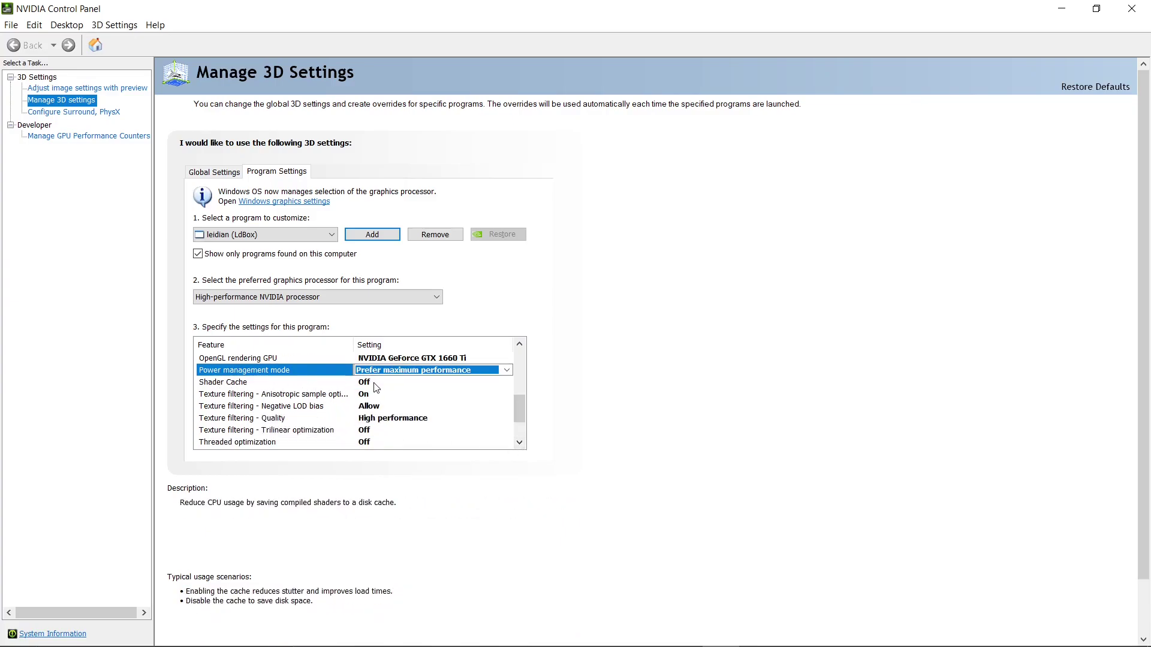
{"action": "left_click", "coordinate": [234, 384]}
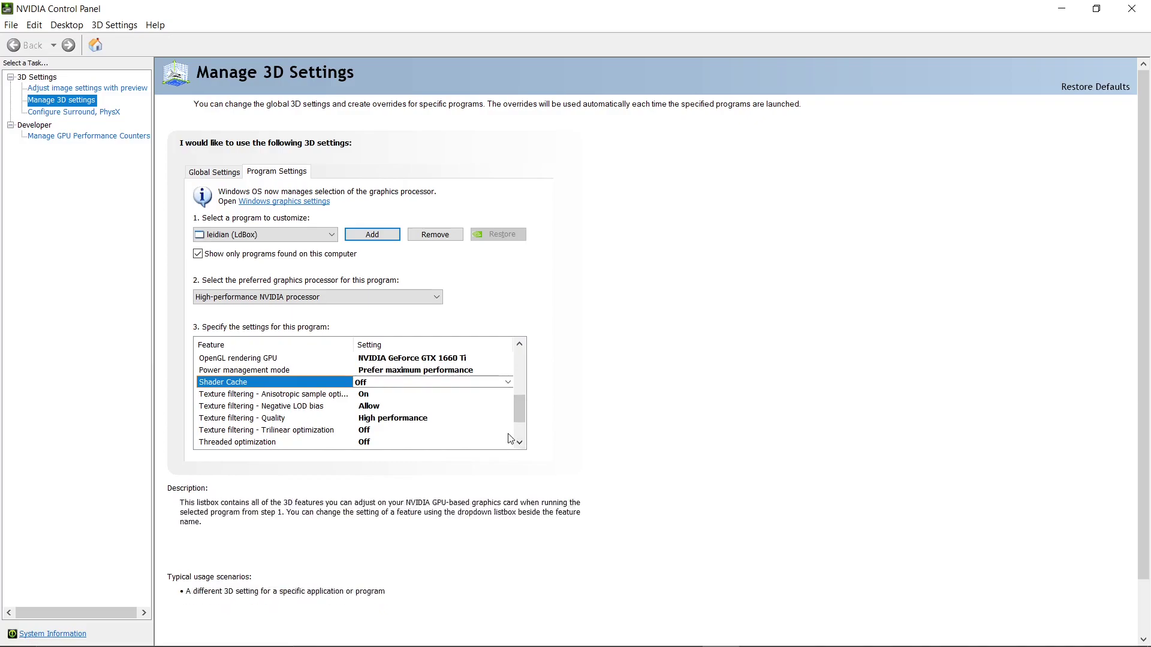
{"action": "left_click", "coordinate": [519, 443]}
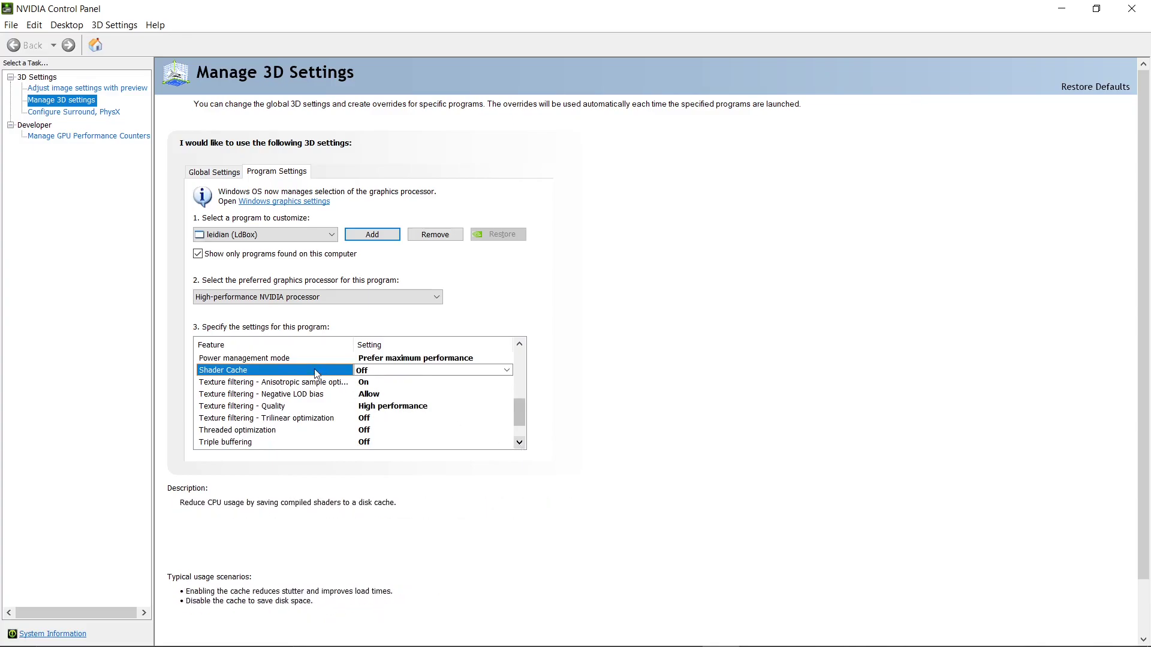
{"action": "left_click", "coordinate": [255, 385]}
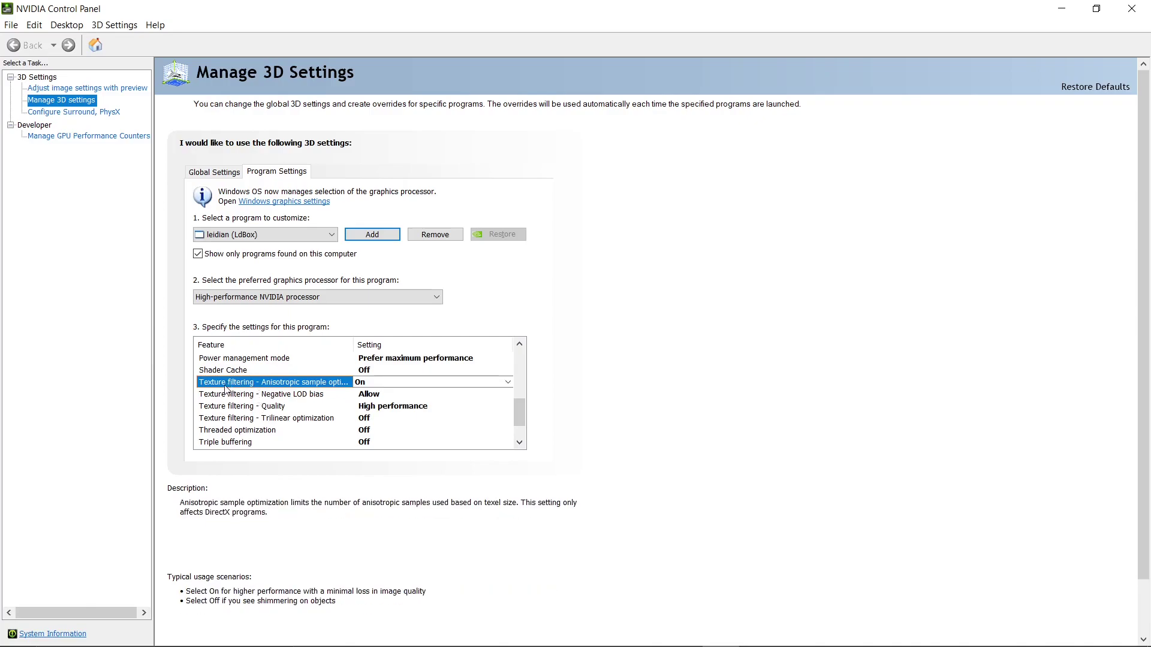
{"action": "left_click", "coordinate": [254, 394]}
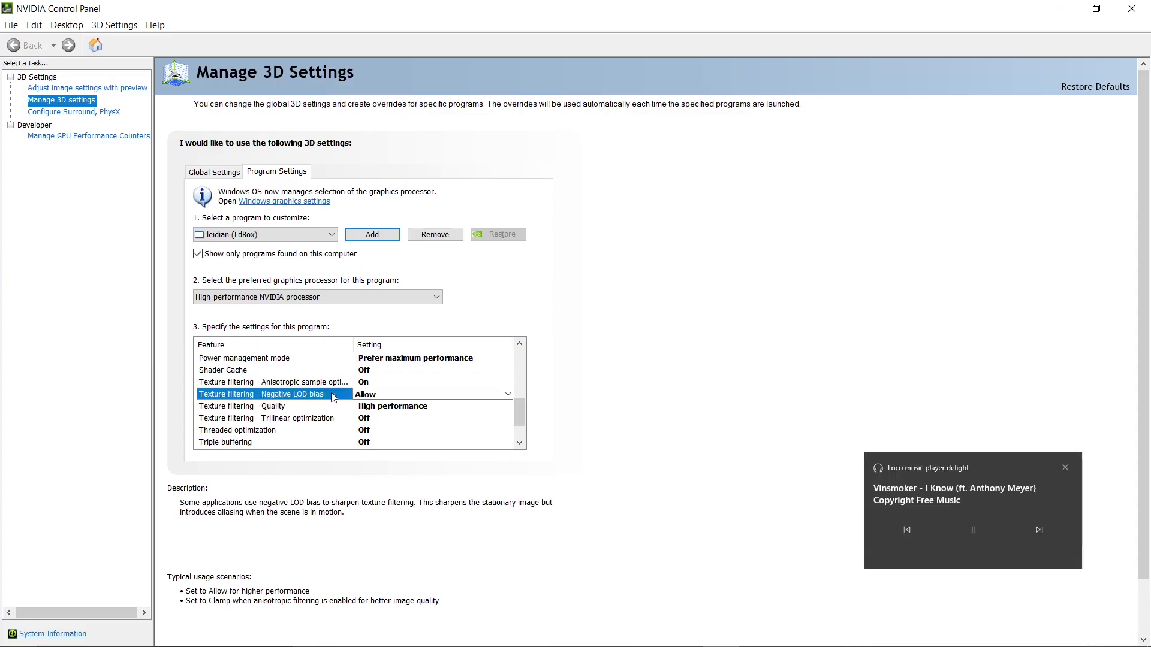
{"action": "left_click", "coordinate": [235, 407]}
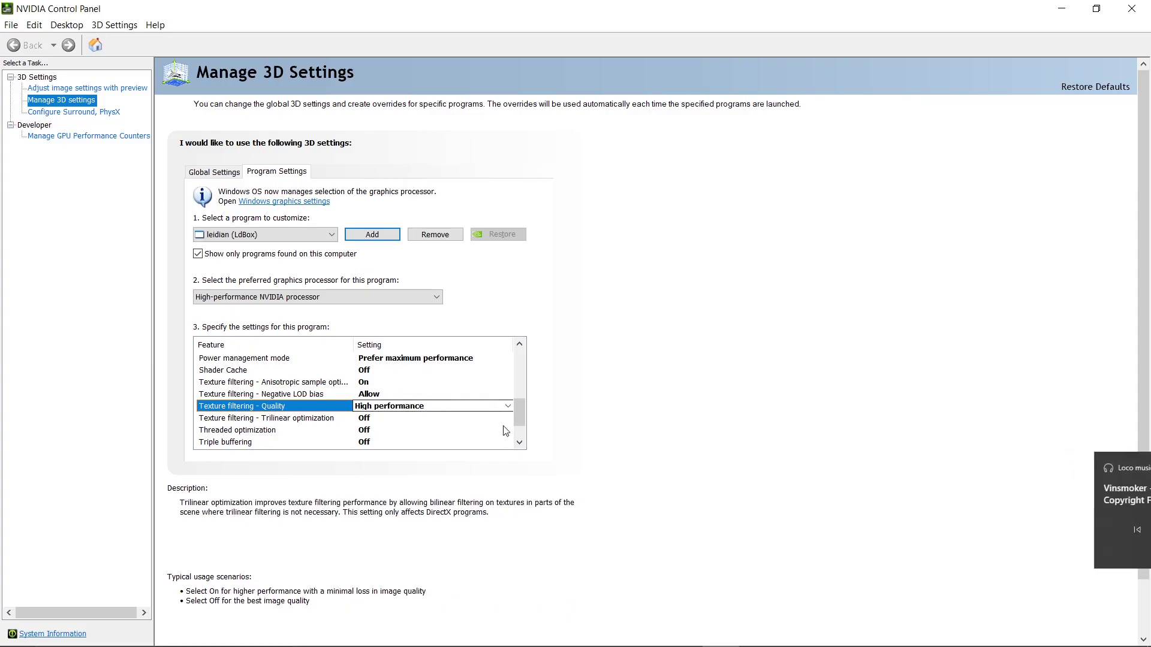
{"action": "left_click", "coordinate": [519, 444]}
{"action": "left_click", "coordinate": [519, 444]}
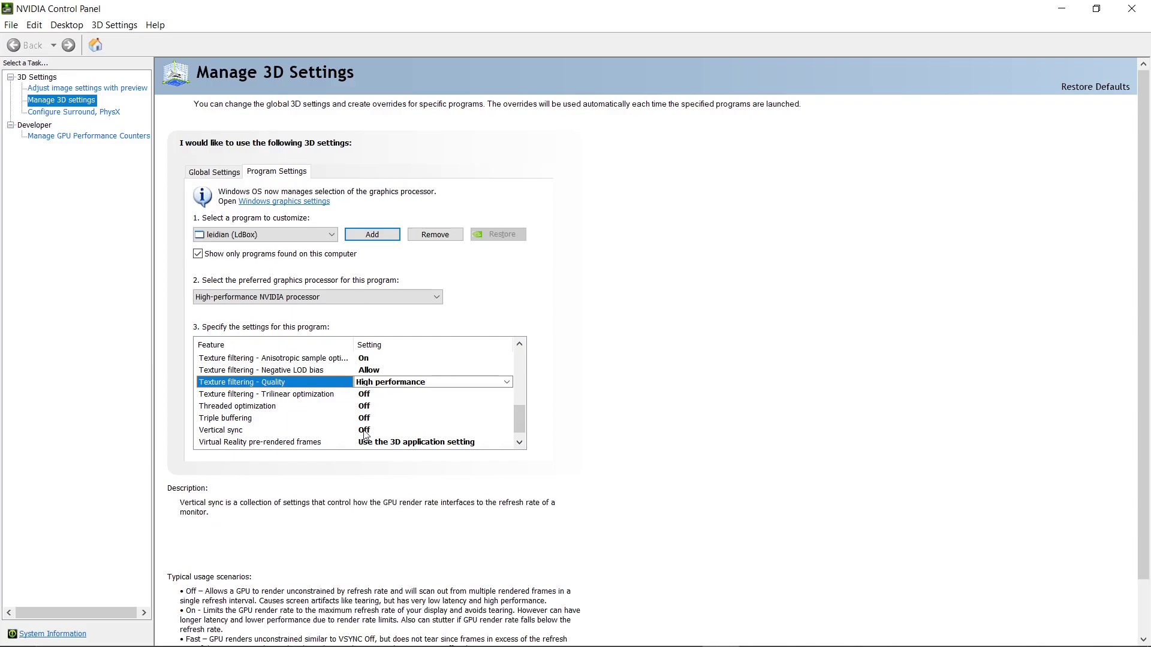
{"action": "left_click", "coordinate": [519, 443]}
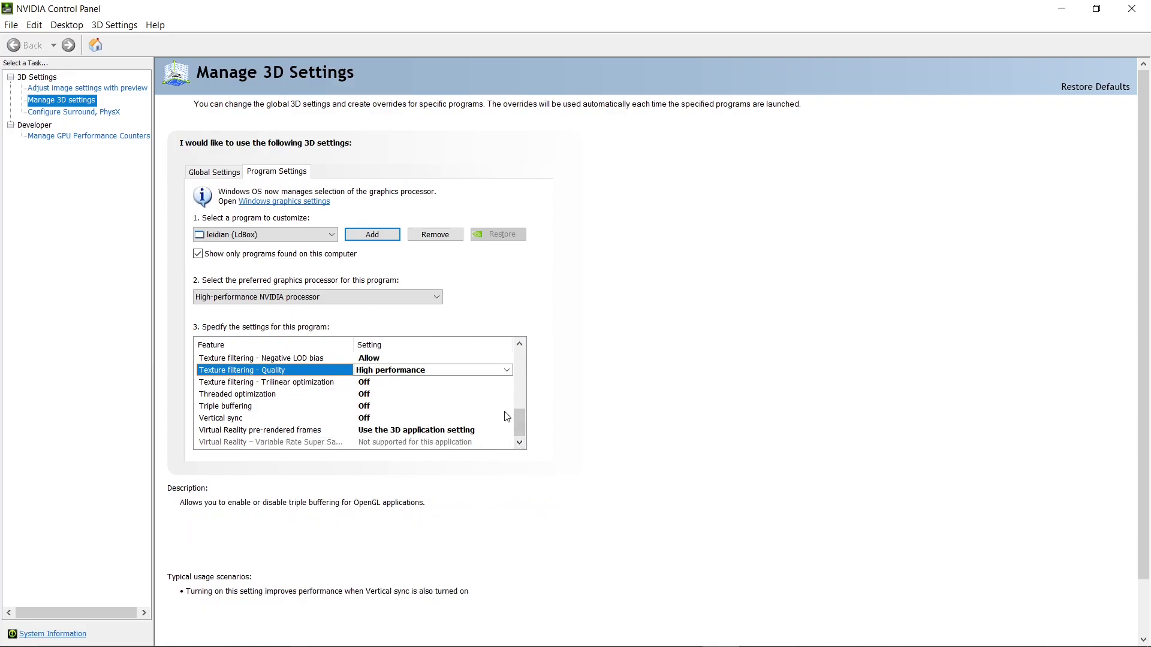
Close the NVIDIA Control Panel, check the tuning list in the Steps note in Notepad, and minimize the note
{"action": "left_click", "coordinate": [1132, 9]}
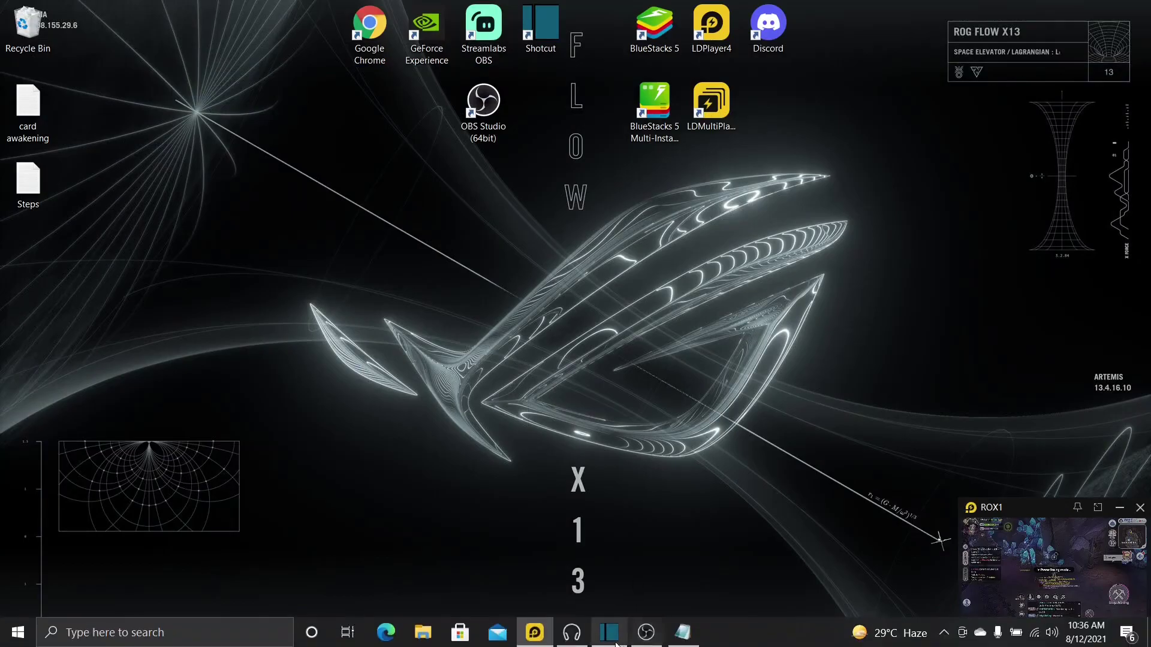
{"action": "left_click", "coordinate": [682, 632]}
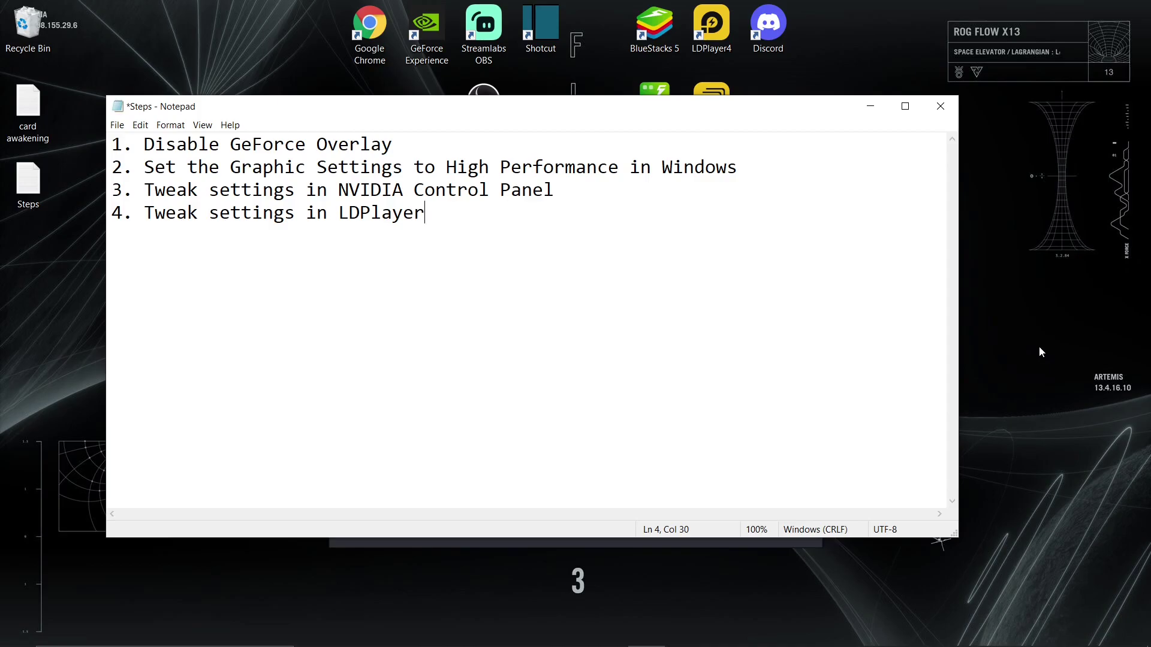
{"action": "left_click", "coordinate": [870, 106]}
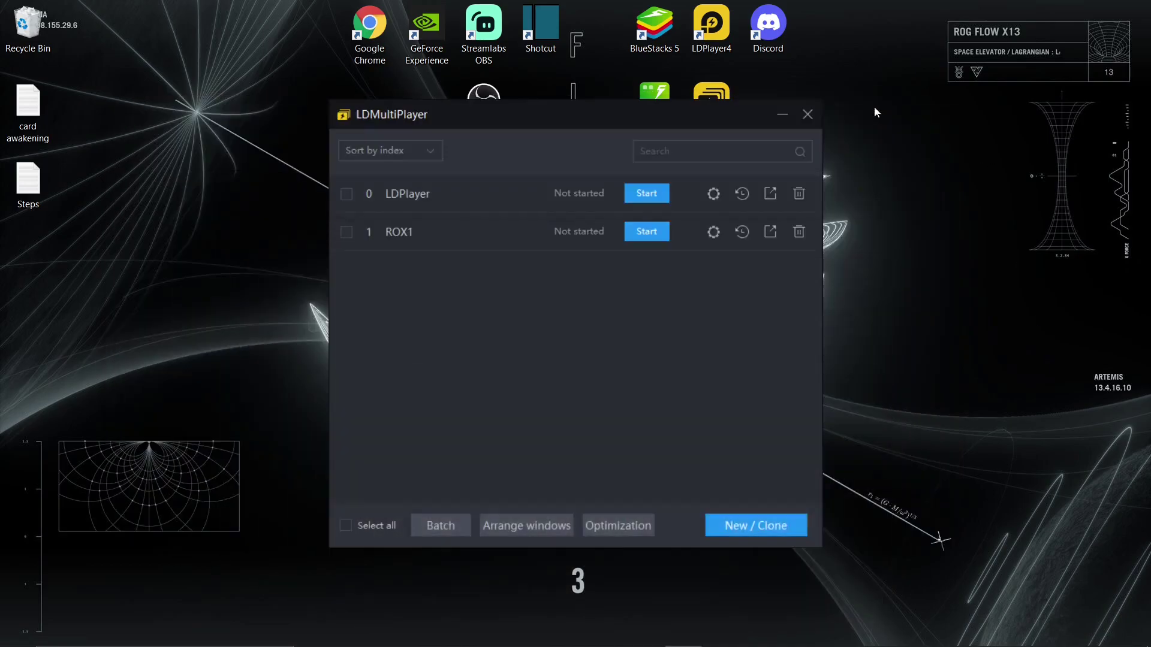
In LDMultiPlayer, examine the ROX1 instance's Advanced, Model, Game, Audio, Network, Shortcuts and Other settings, and close them without saving
{"action": "left_click", "coordinate": [713, 233]}
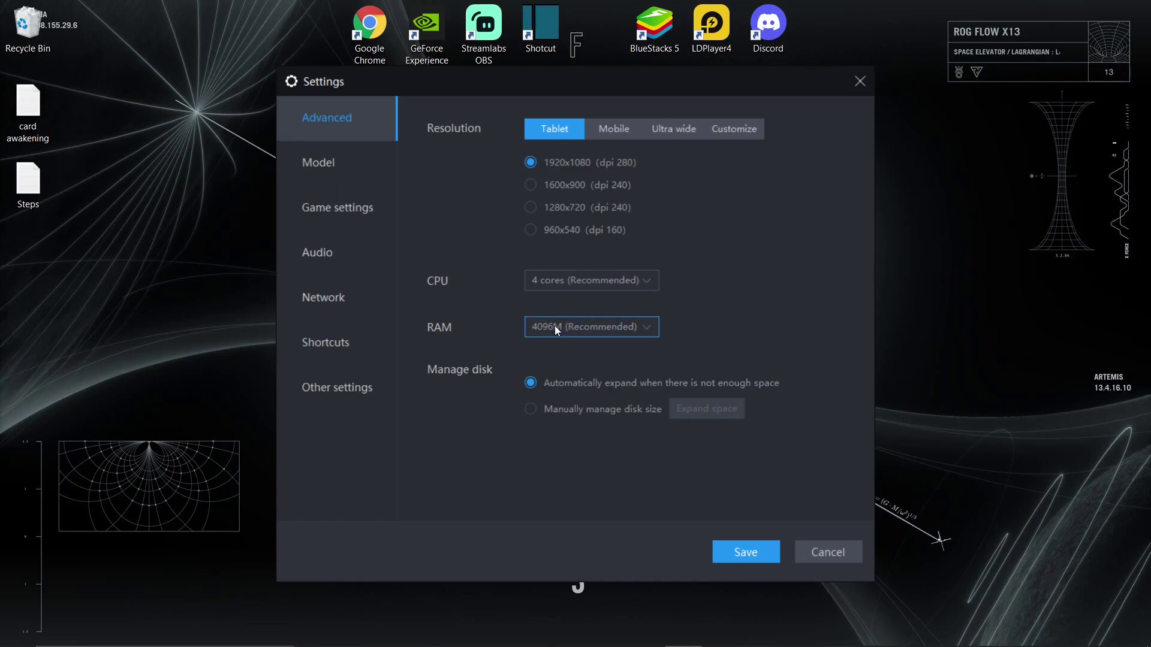
{"action": "left_click", "coordinate": [319, 163]}
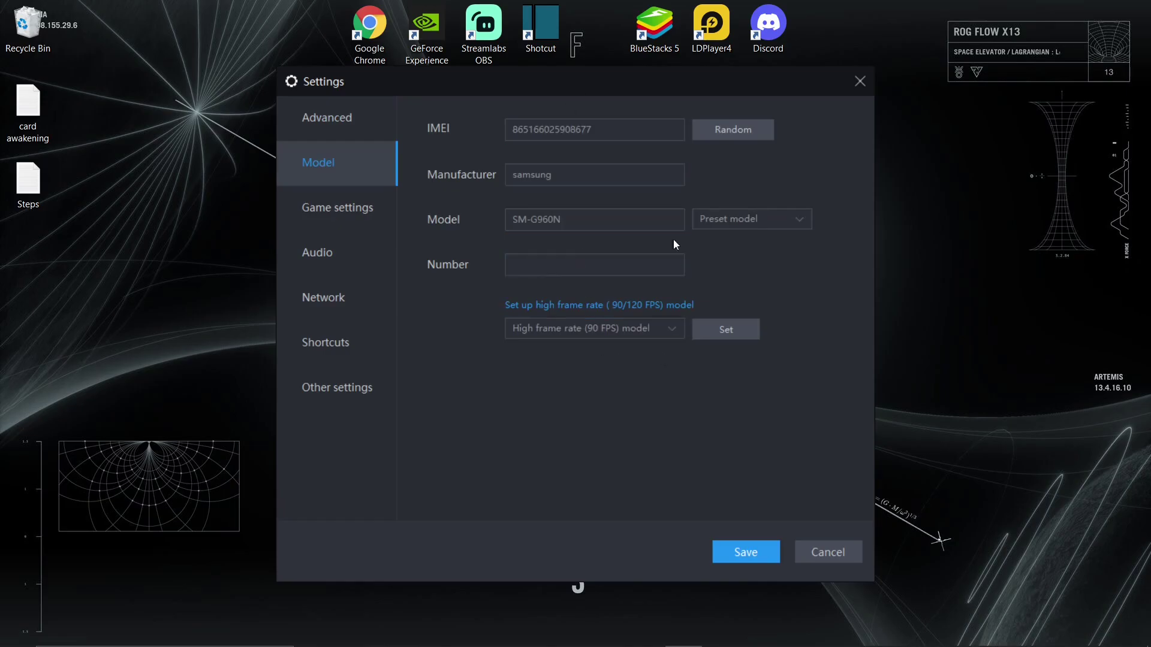
{"action": "left_click", "coordinate": [329, 211]}
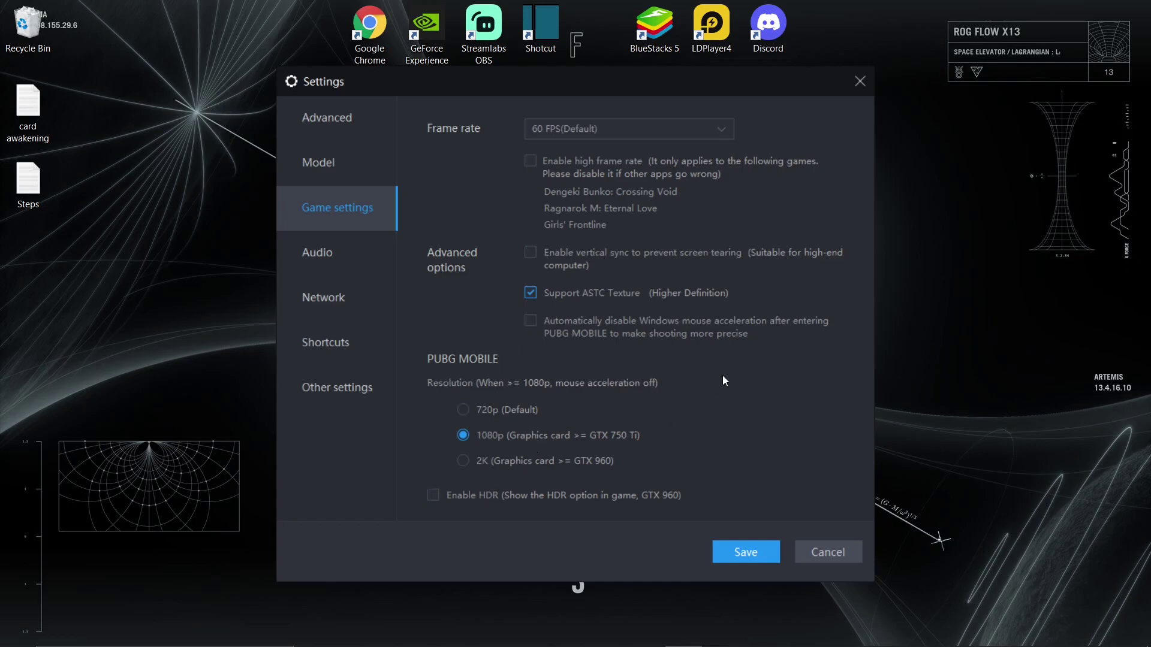
{"action": "left_click", "coordinate": [324, 257]}
{"action": "left_click", "coordinate": [323, 300]}
{"action": "left_click", "coordinate": [325, 345]}
{"action": "left_click", "coordinate": [360, 396]}
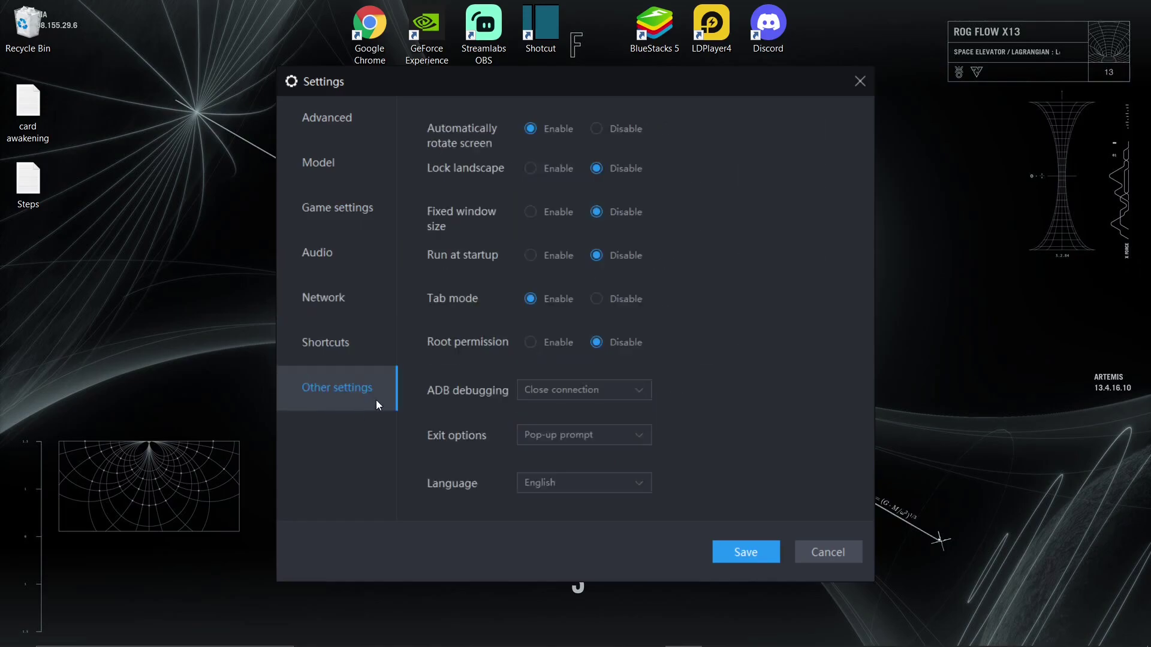
{"action": "left_click", "coordinate": [327, 118]}
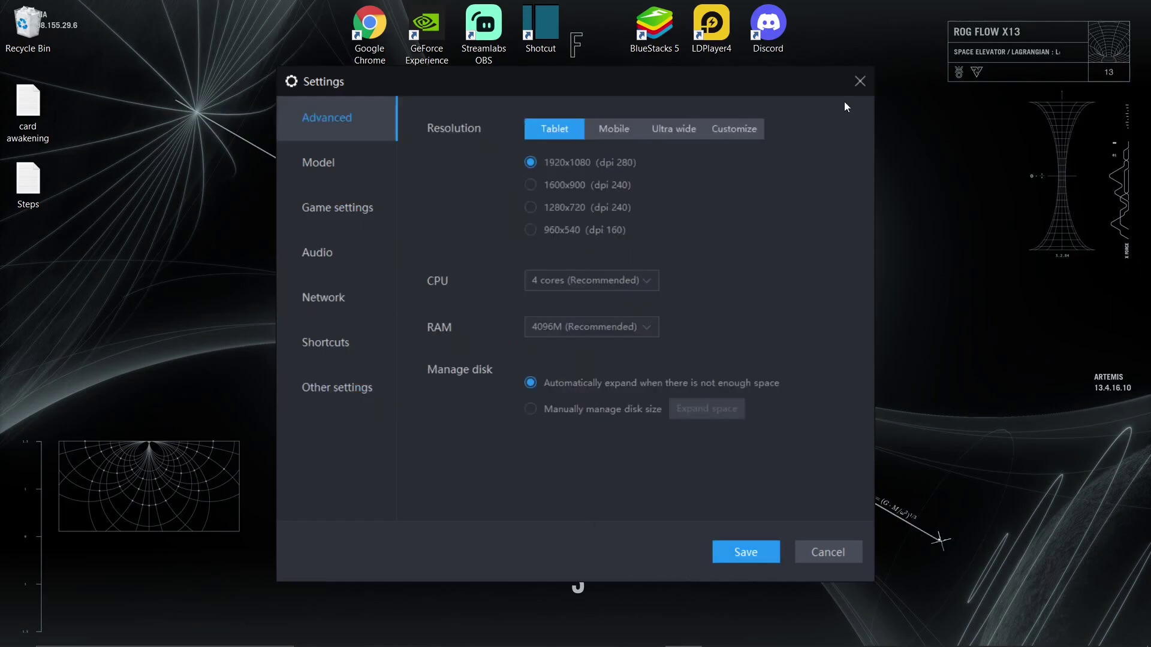
{"action": "left_click", "coordinate": [860, 82]}
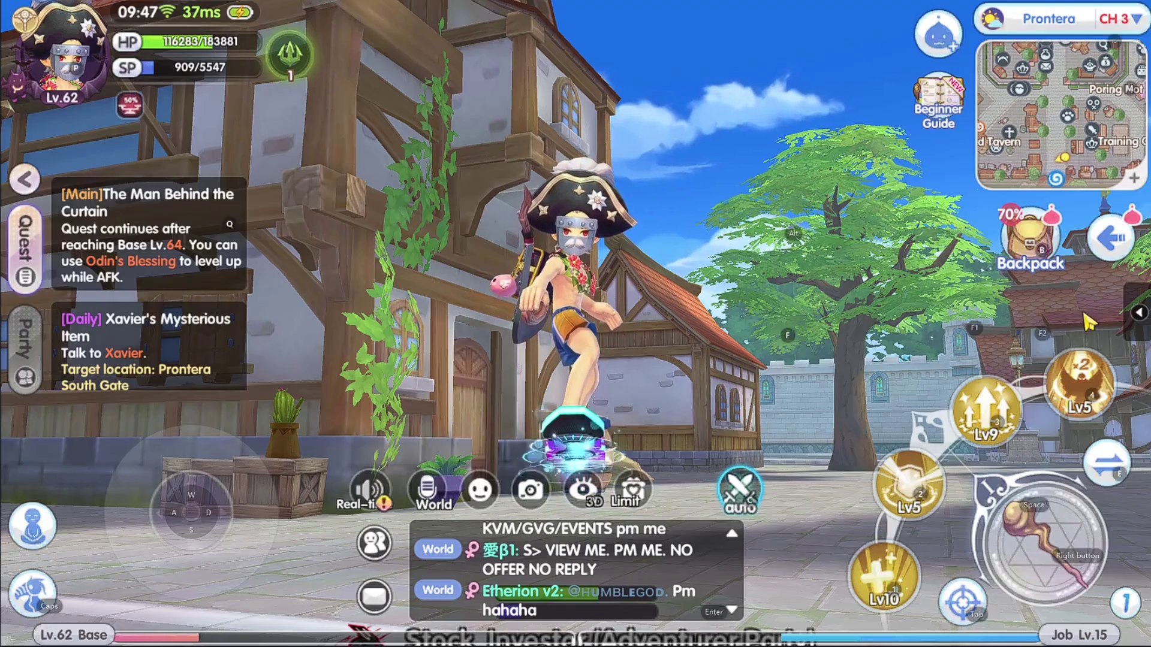
In the game running in LDPlayer, examine the graphics parameters from player count and resolution to scene detail and vision range, and close the settings
{"action": "left_click", "coordinate": [1108, 251]}
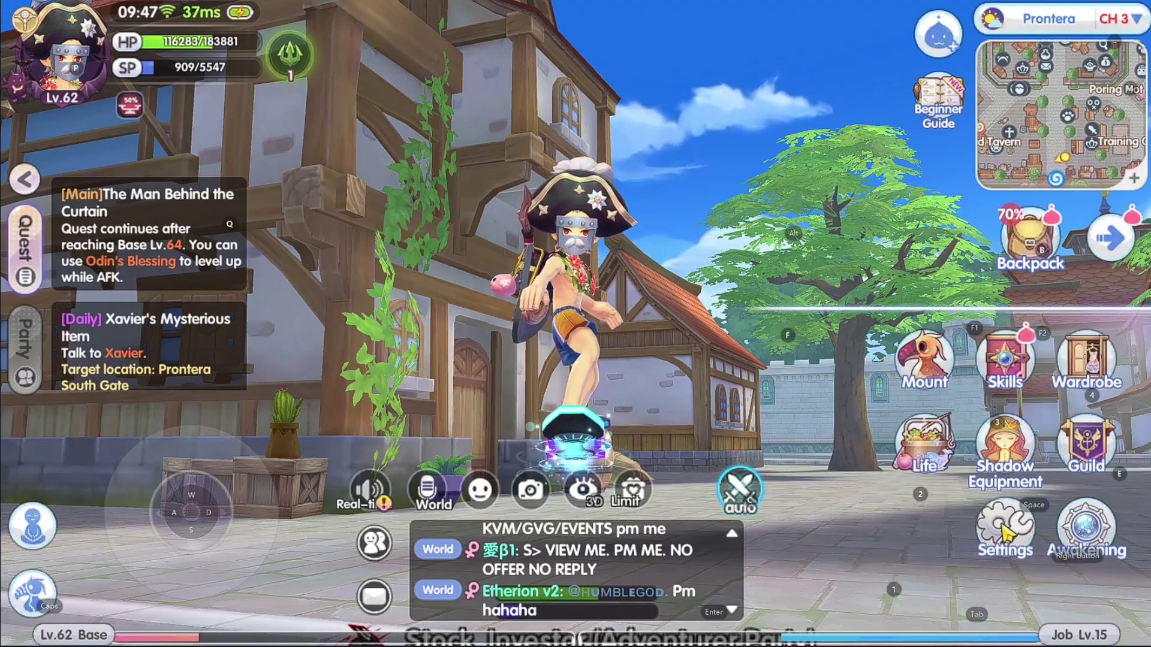
{"action": "left_click", "coordinate": [1002, 531]}
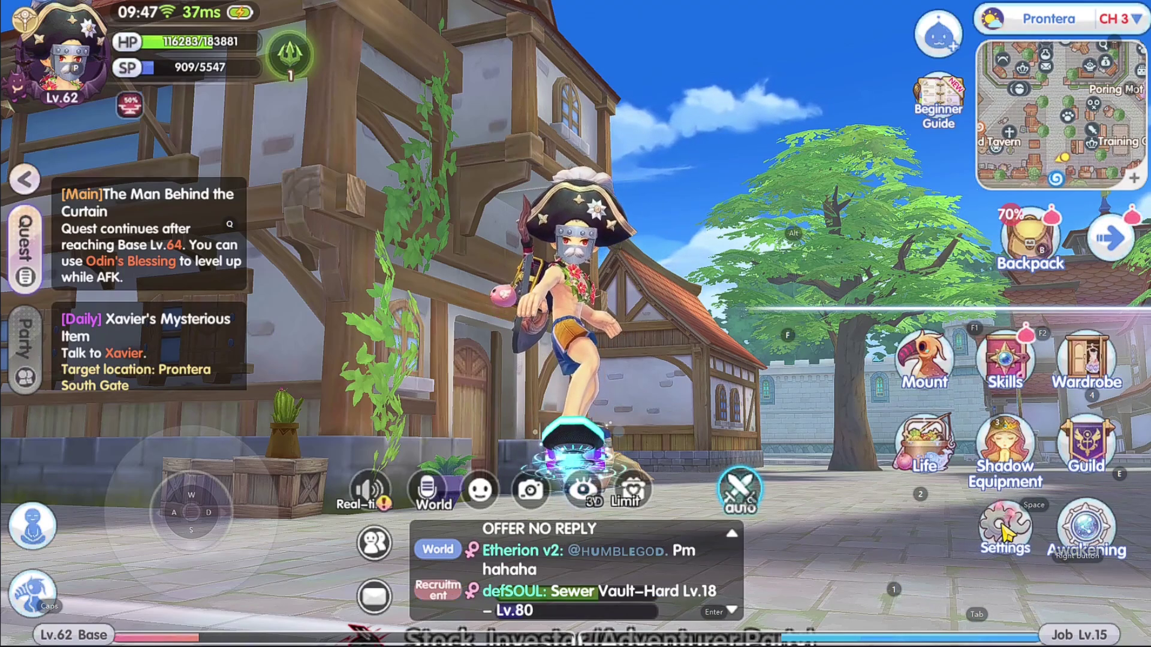
{"action": "left_click", "coordinate": [249, 200]}
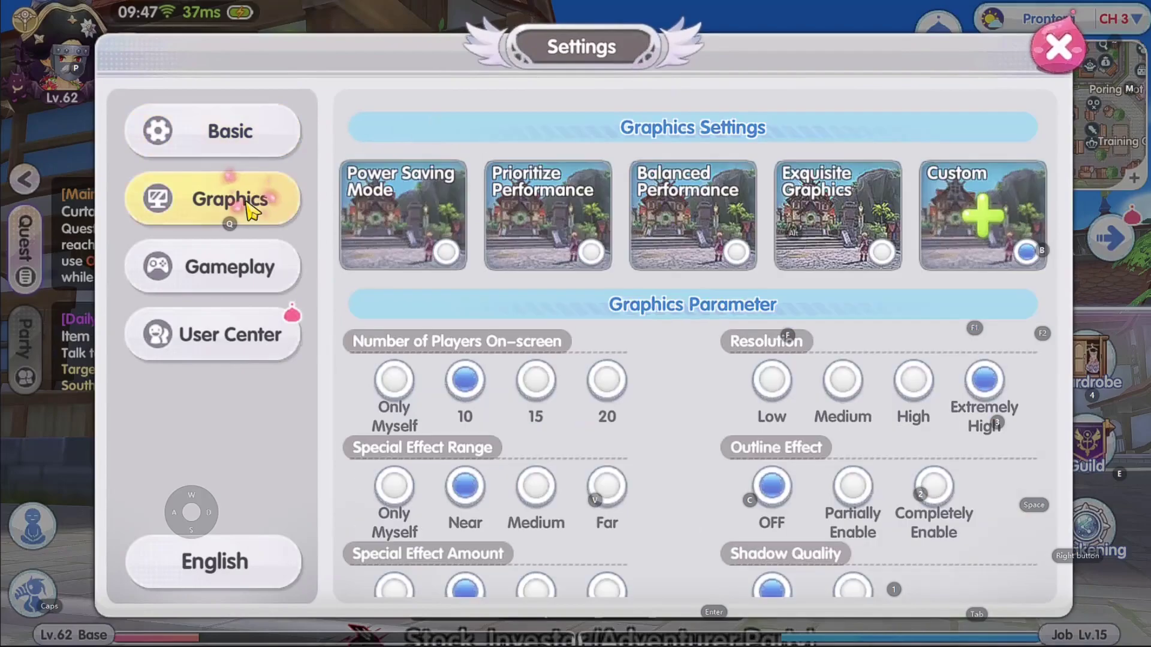
{"action": "left_click_drag", "start_coordinate": [724, 403], "coordinate": [746, 315]}
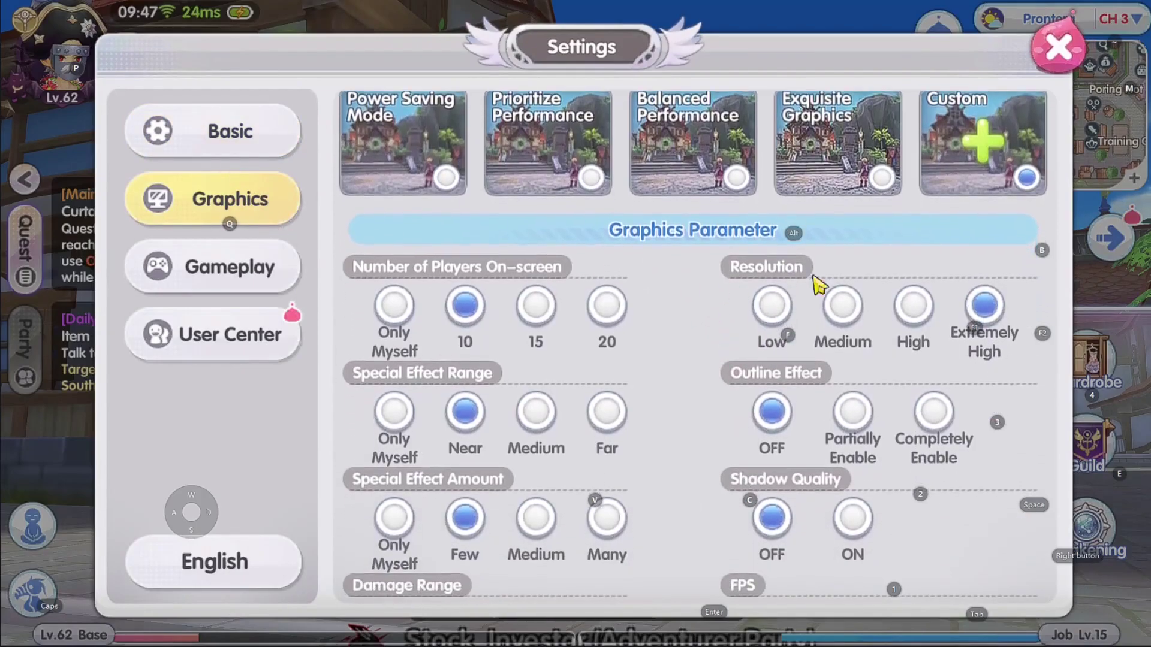
{"action": "left_click_drag", "start_coordinate": [1032, 385], "coordinate": [979, 336]}
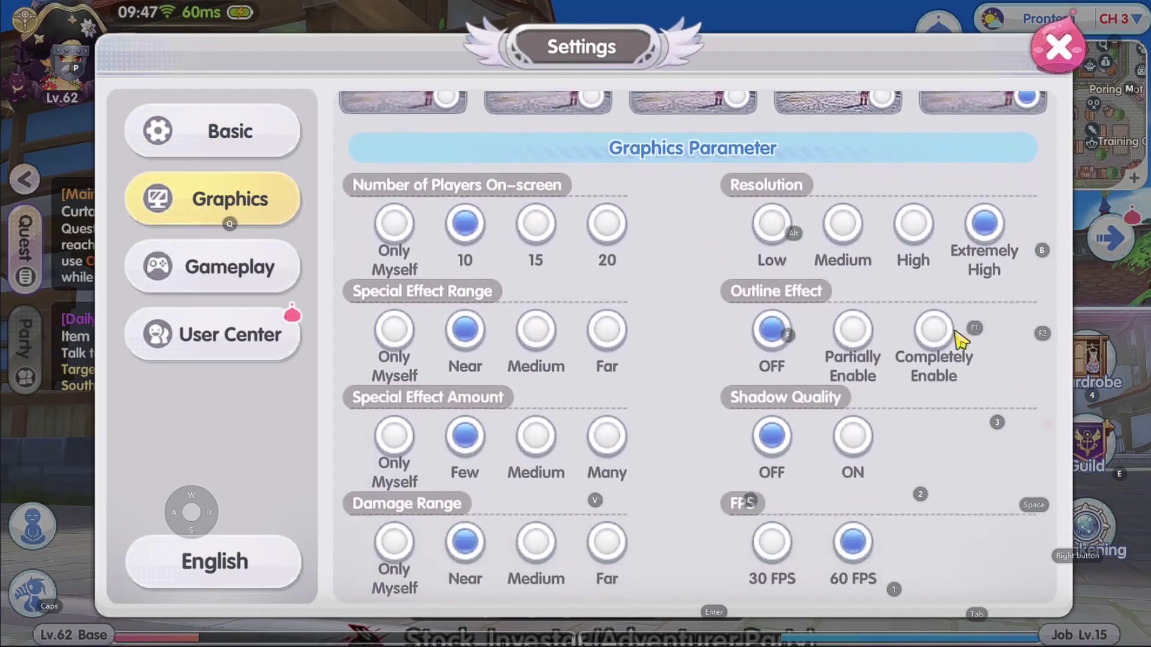
{"action": "left_click_drag", "start_coordinate": [692, 444], "coordinate": [699, 329]}
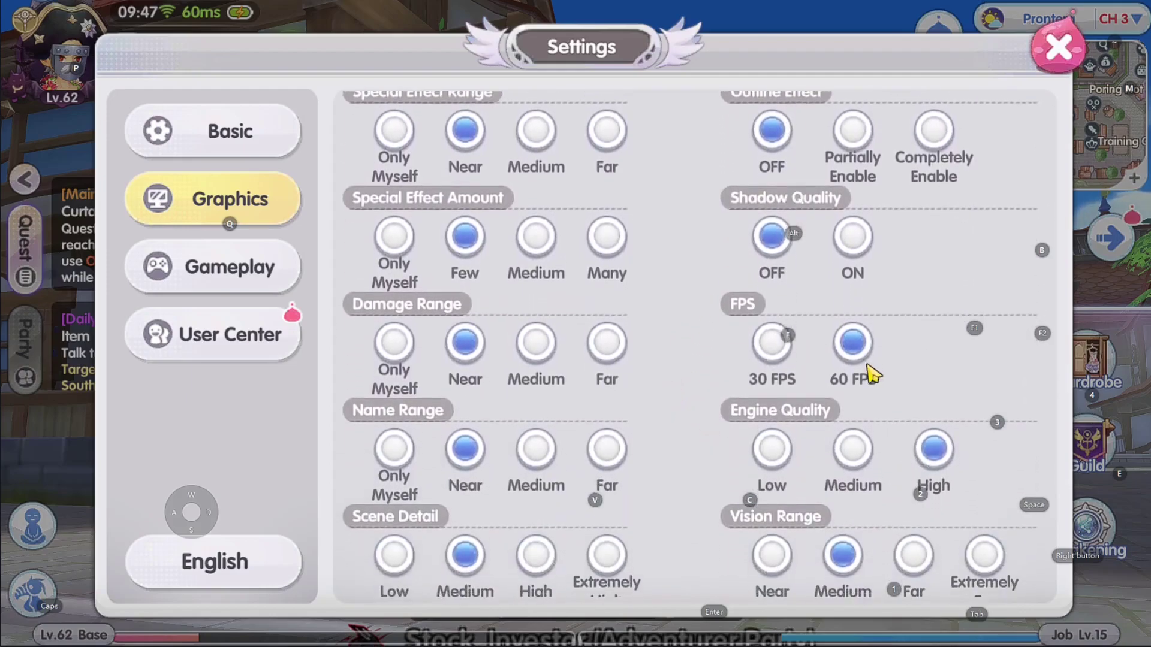
{"action": "left_click_drag", "start_coordinate": [984, 367], "coordinate": [984, 279]}
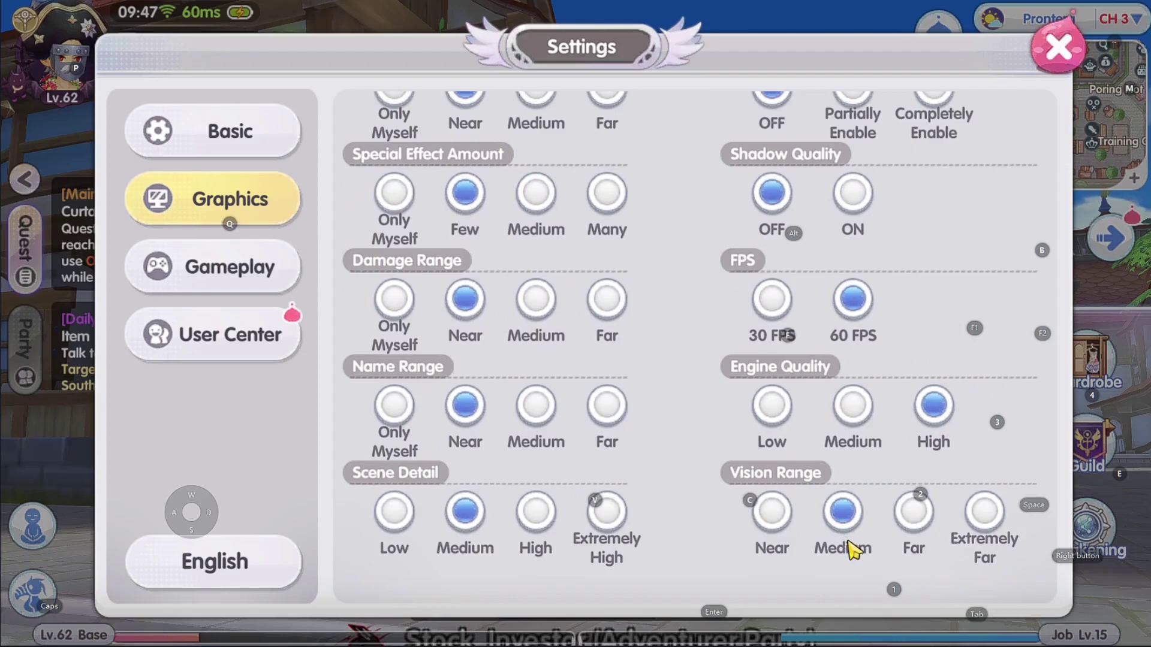
{"action": "left_click_drag", "start_coordinate": [685, 318], "coordinate": [681, 481]}
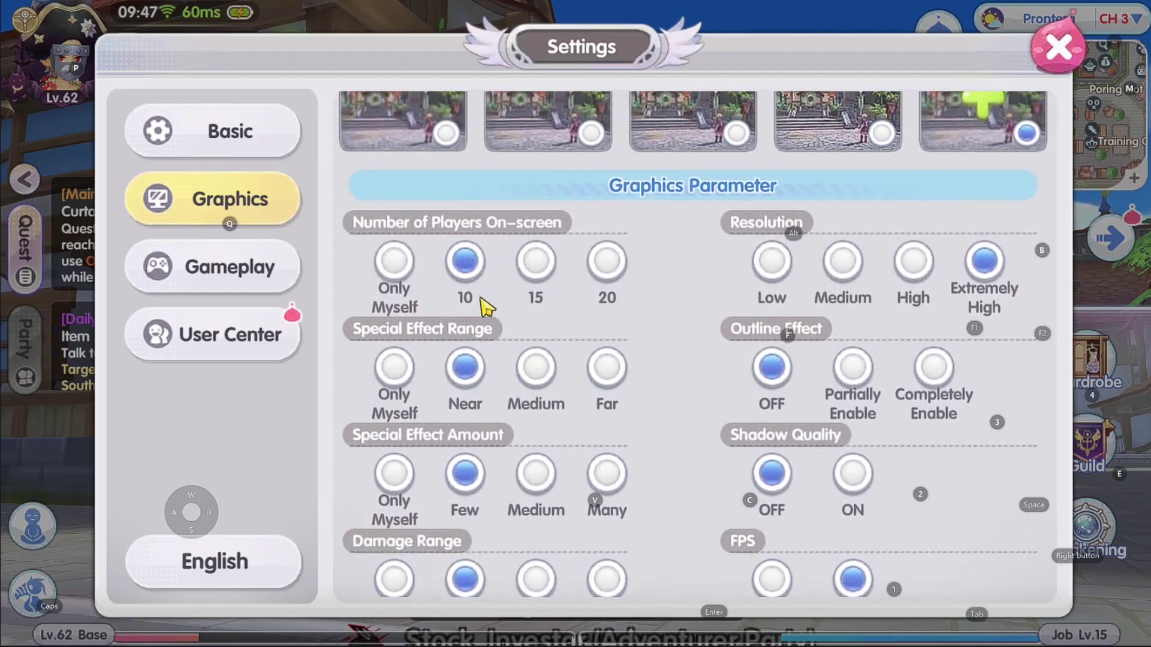
{"action": "left_click_drag", "start_coordinate": [684, 396], "coordinate": [690, 313]}
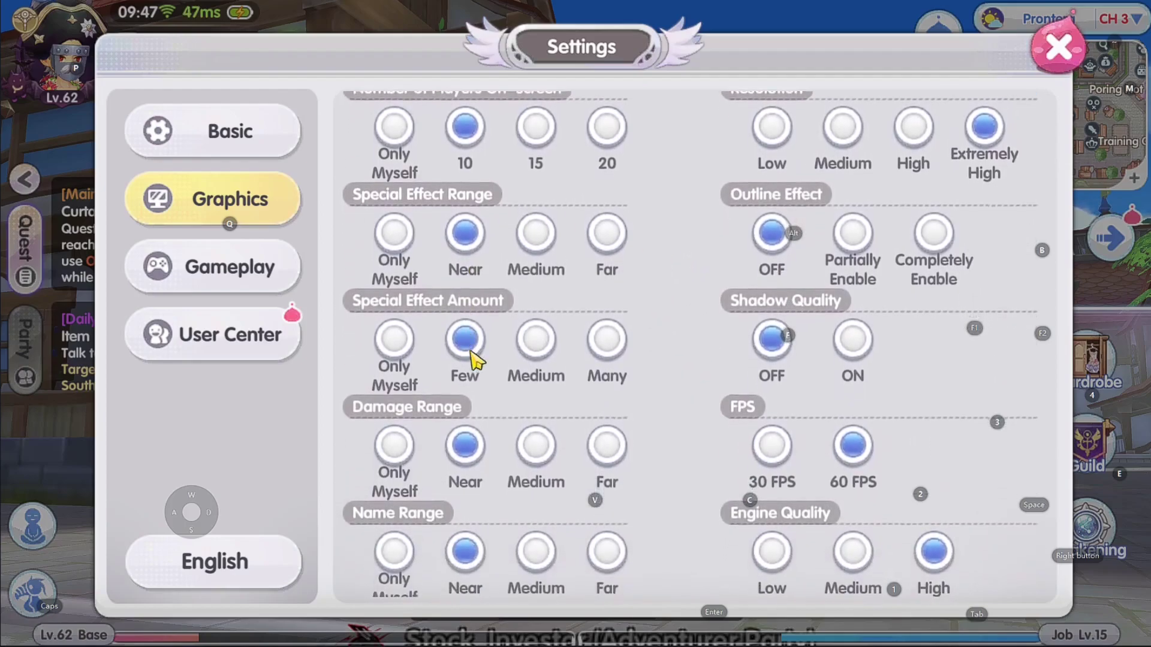
{"action": "left_click_drag", "start_coordinate": [688, 450], "coordinate": [695, 336]}
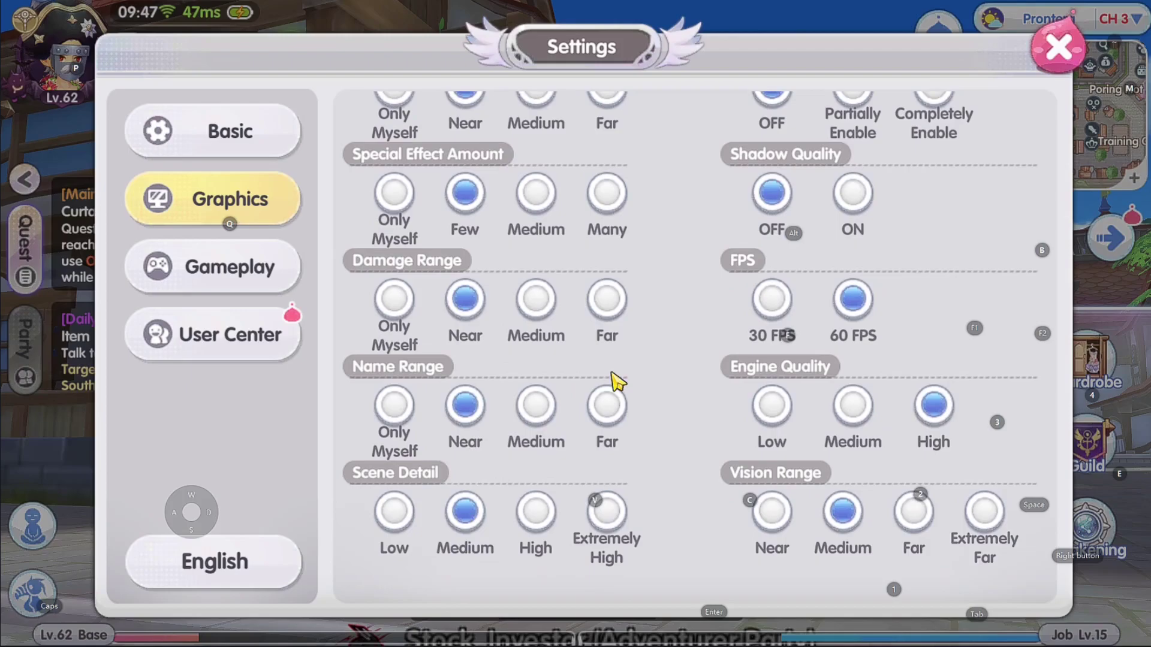
{"action": "left_click", "coordinate": [1050, 55]}
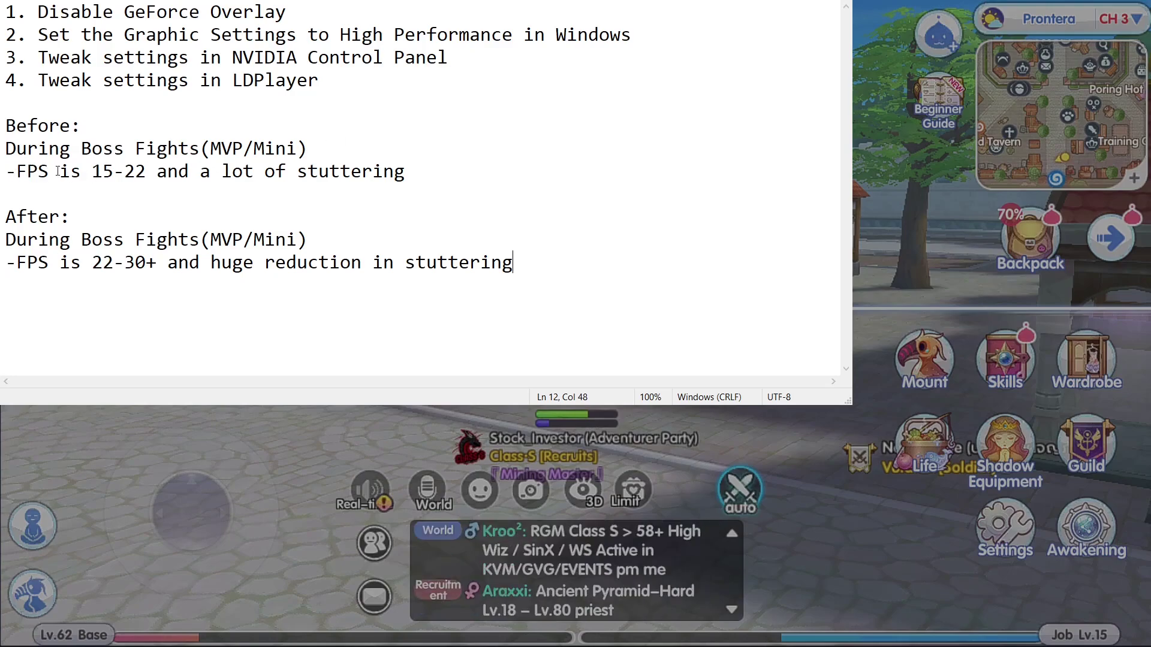
In the Notepad note, highlight in turn the Before and After FPS ranges and stuttering remarks for boss fights, and clear the selection
{"action": "left_click_drag", "start_coordinate": [91, 172], "coordinate": [146, 173]}
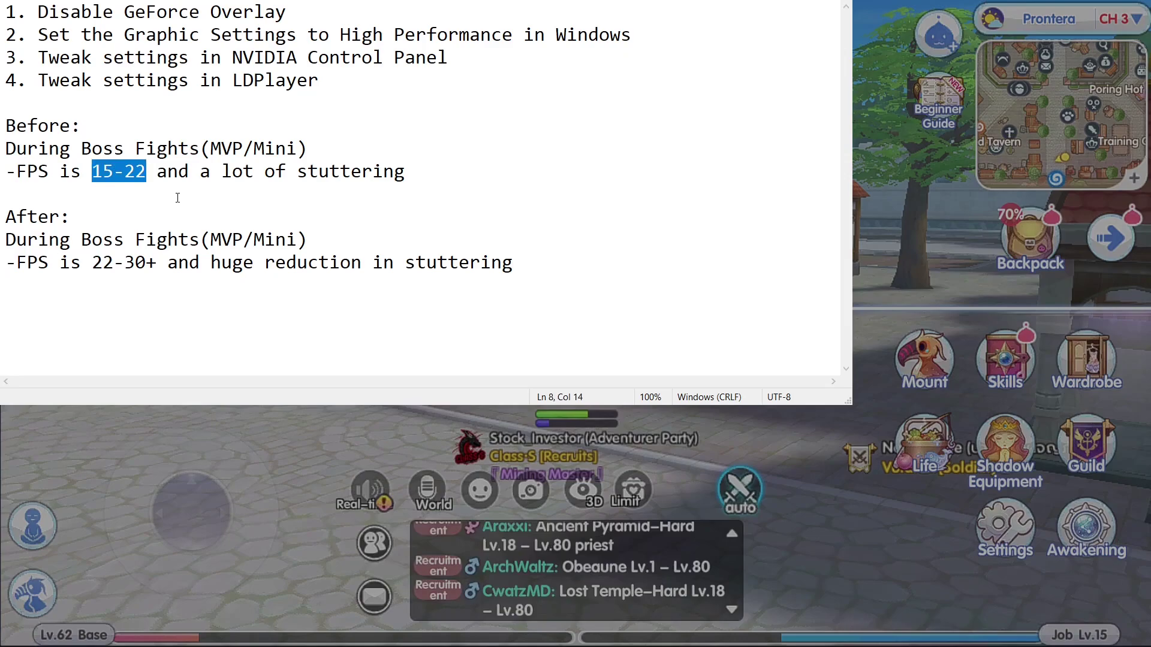
{"action": "left_click_drag", "start_coordinate": [222, 172], "coordinate": [413, 174]}
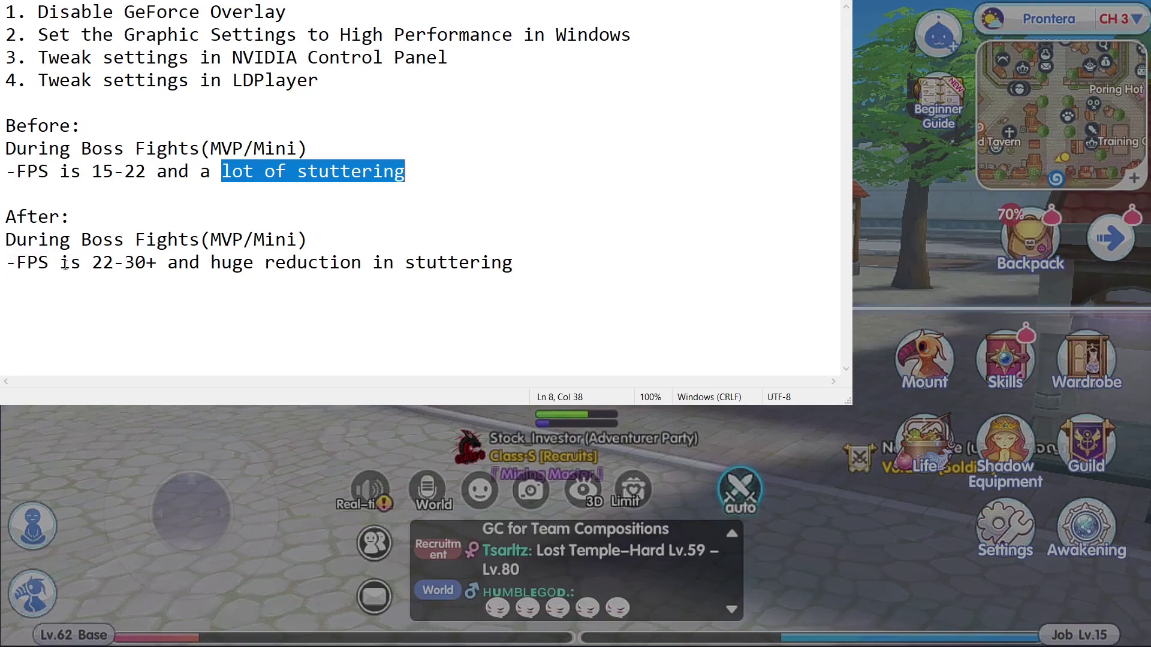
{"action": "left_click_drag", "start_coordinate": [81, 261], "coordinate": [147, 259]}
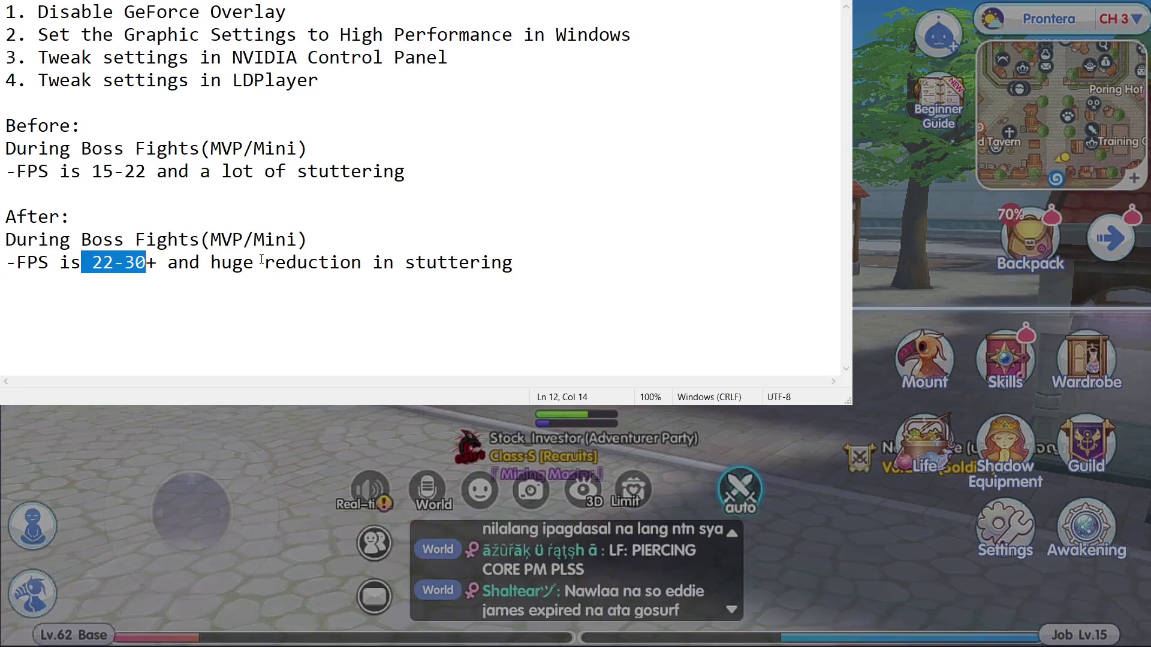
{"action": "left_click_drag", "start_coordinate": [211, 264], "coordinate": [539, 264]}
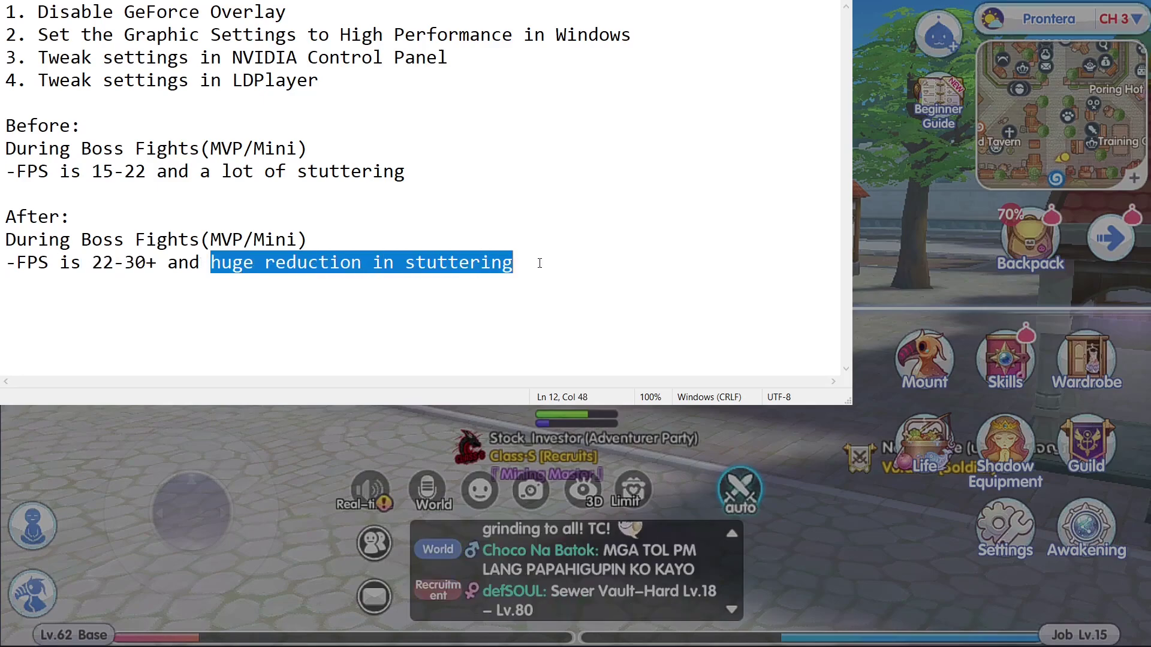
{"action": "left_click", "coordinate": [539, 264]}
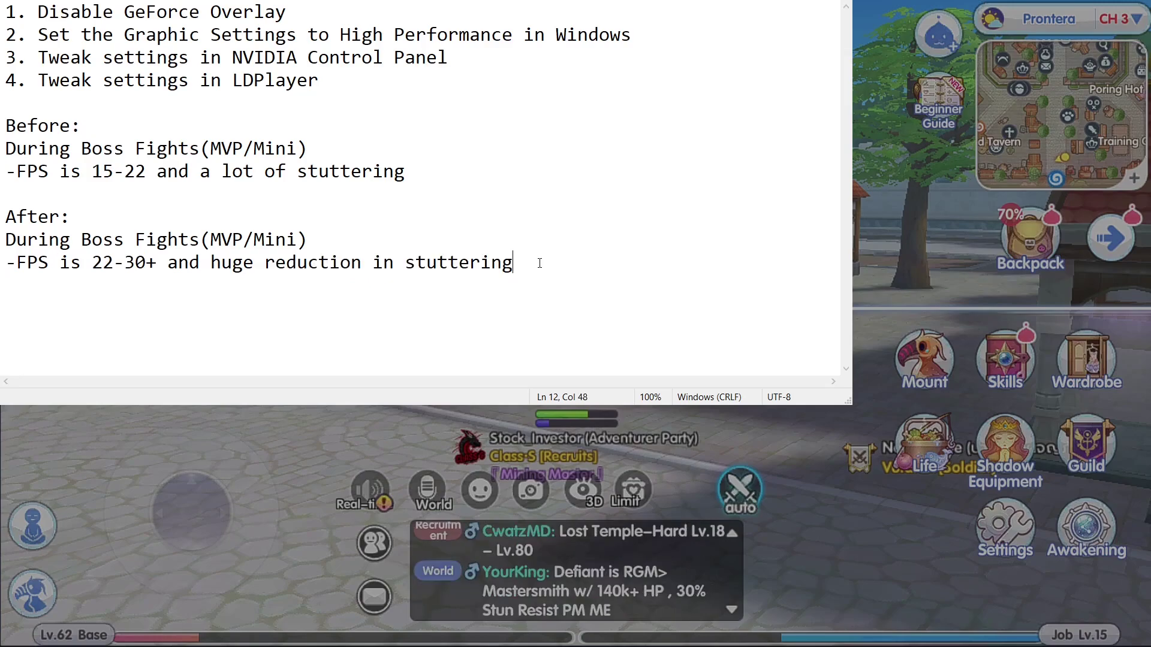